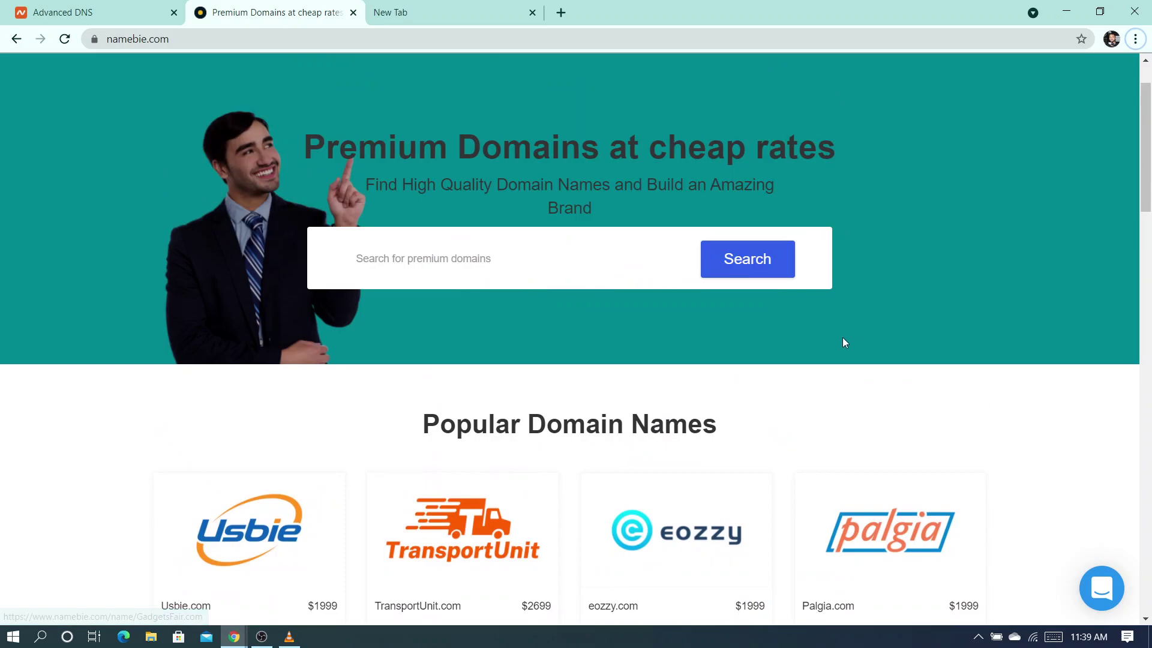
# Look through the popular domain names on the Namebie home page.
pyautogui.scroll(-3, 396, 438)
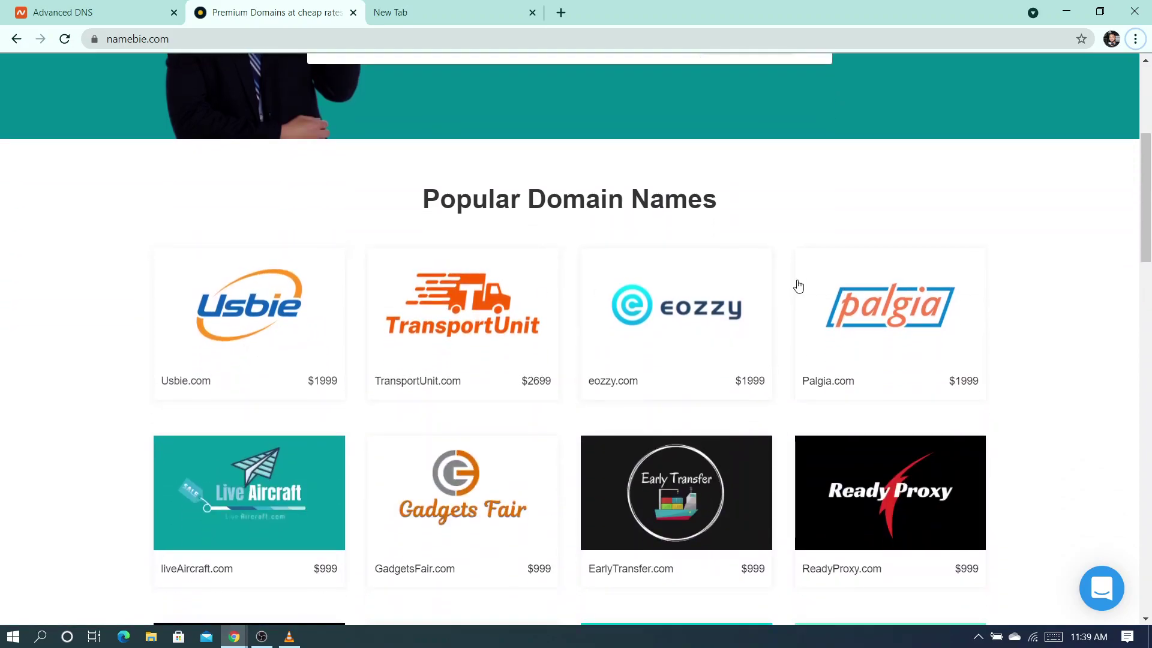
pyautogui.scroll(-6, 956, 353)
pyautogui.scroll(10, 616, 366)
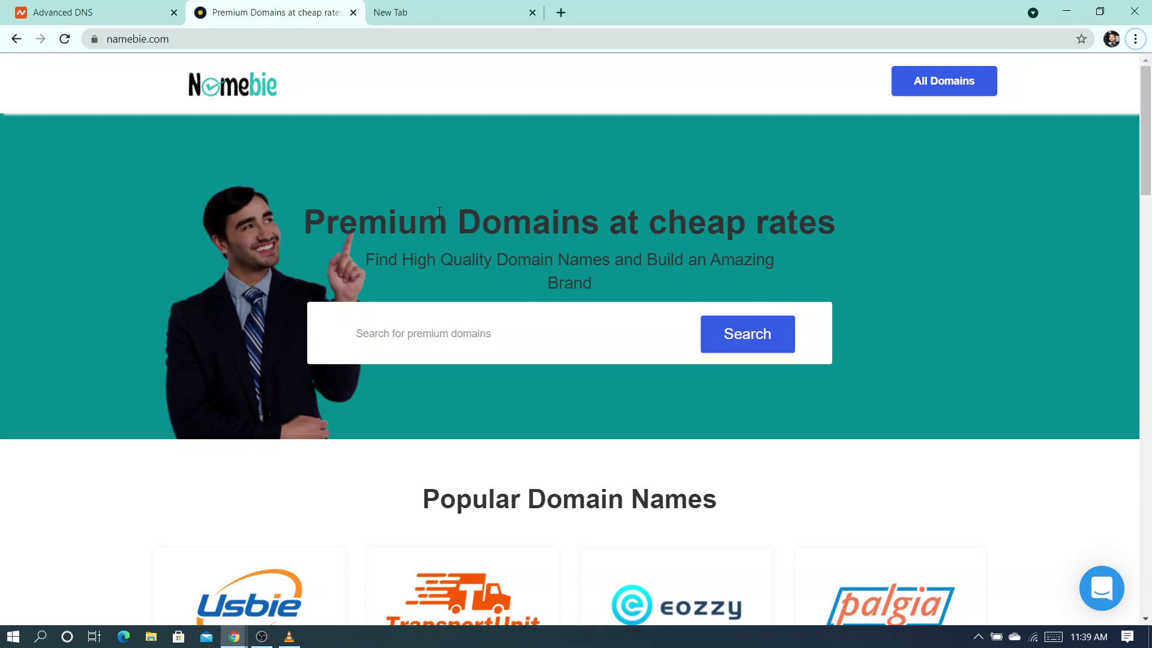
pyautogui.scroll(-5, 605, 354)
pyautogui.scroll(5, 605, 354)
pyautogui.scroll(-3, 605, 218)
pyautogui.scroll(3, 600, 223)
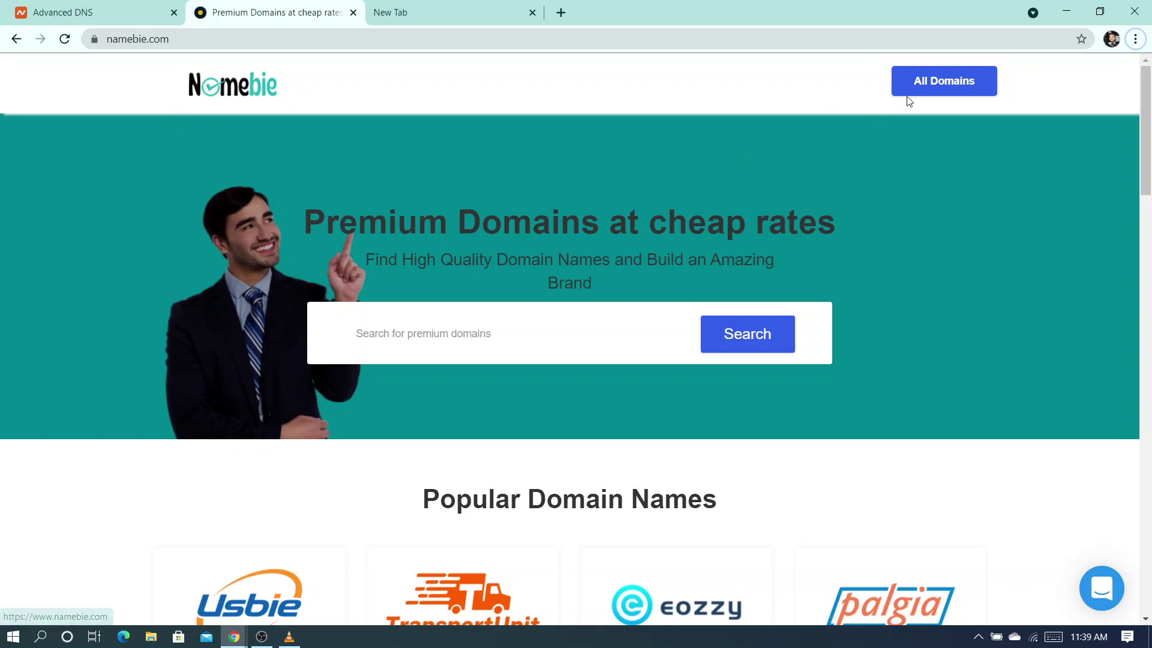
# Open the full list of domains for sale and browse through the listings.
pyautogui.click(937, 84)
pyautogui.scroll(-5, 586, 388)
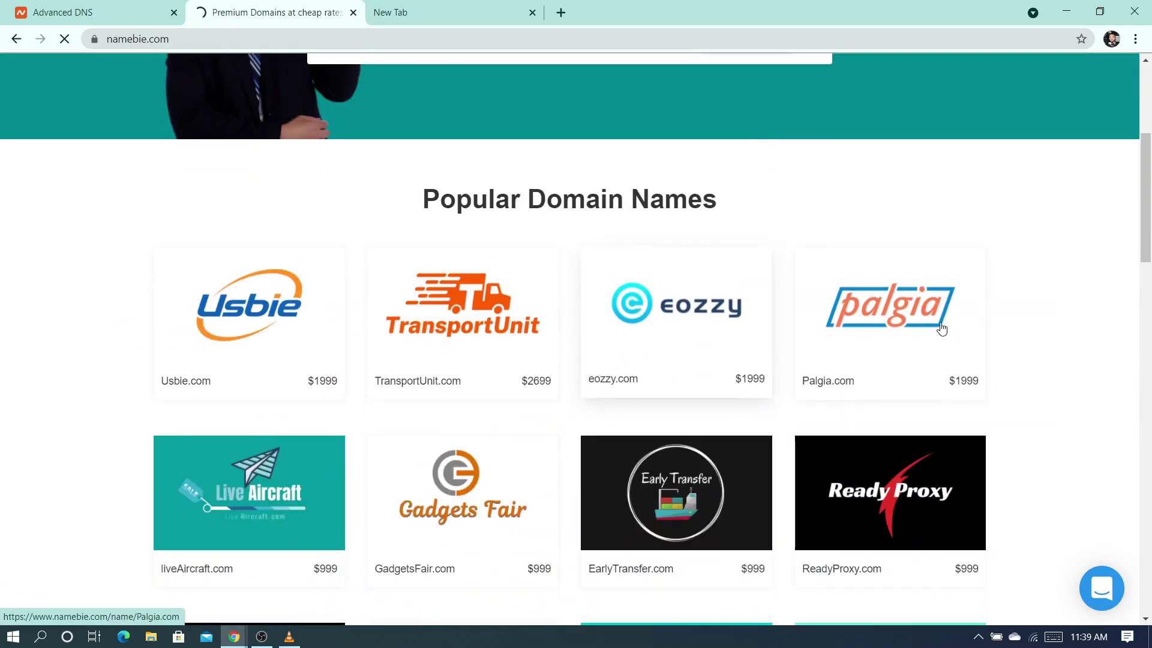
pyautogui.scroll(-10, 802, 359)
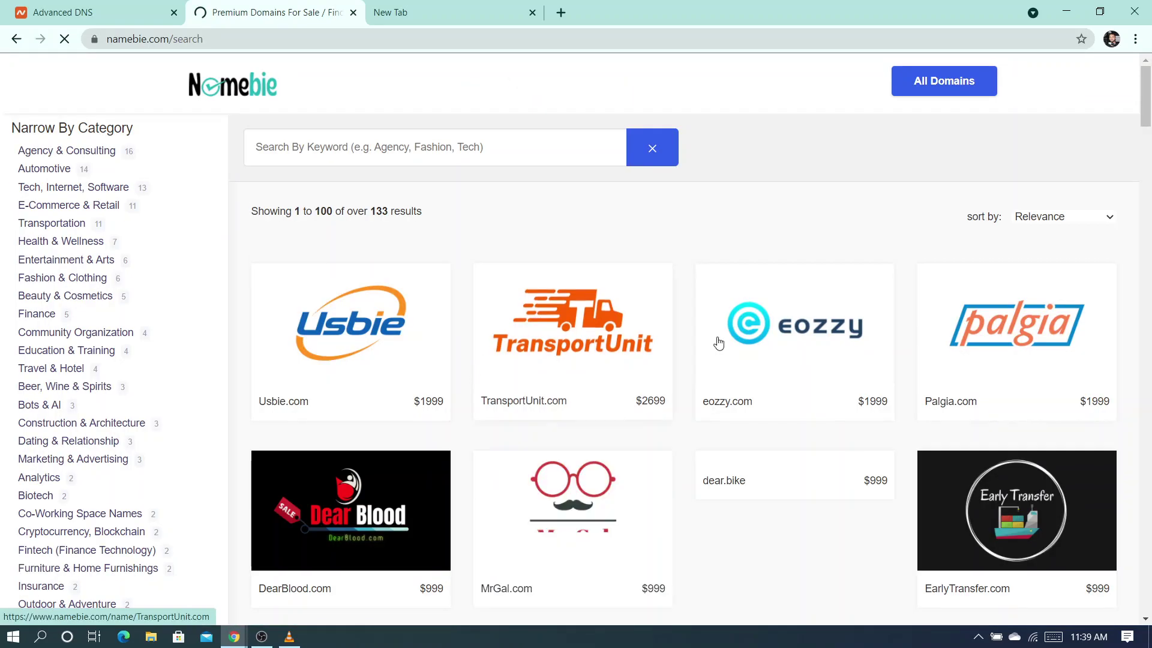
pyautogui.scroll(-12, 728, 357)
pyautogui.scroll(6, 727, 357)
pyautogui.scroll(5, 727, 356)
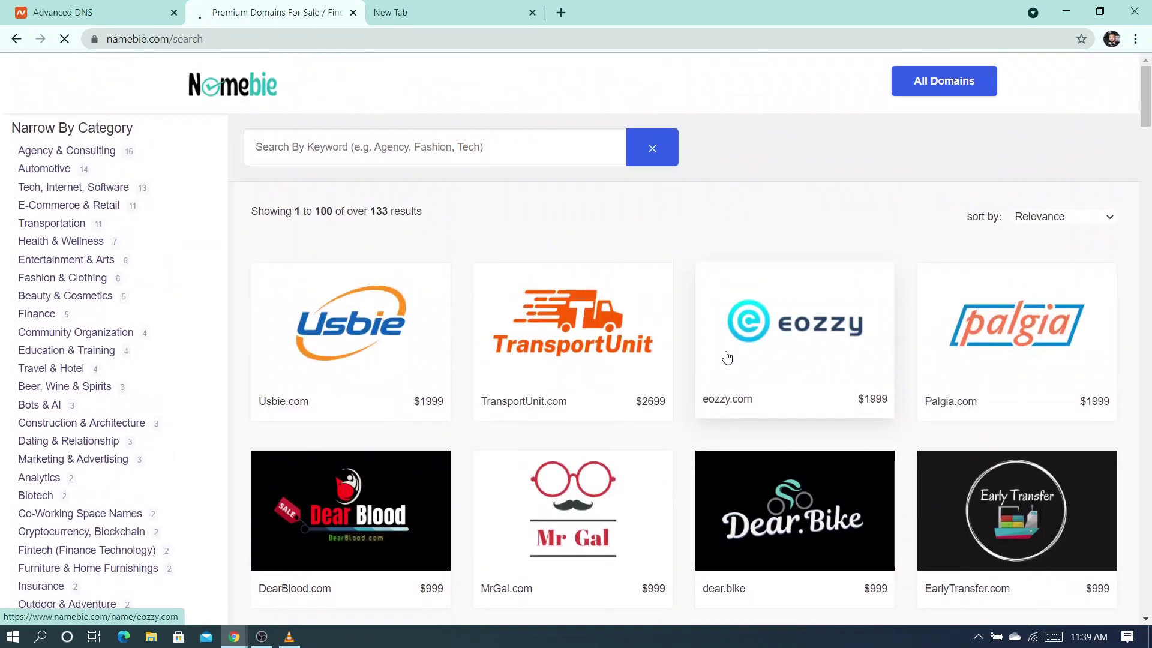
# Open the Usbie.com listing and examine its sale details, description and contact options.
pyautogui.click(346, 352)
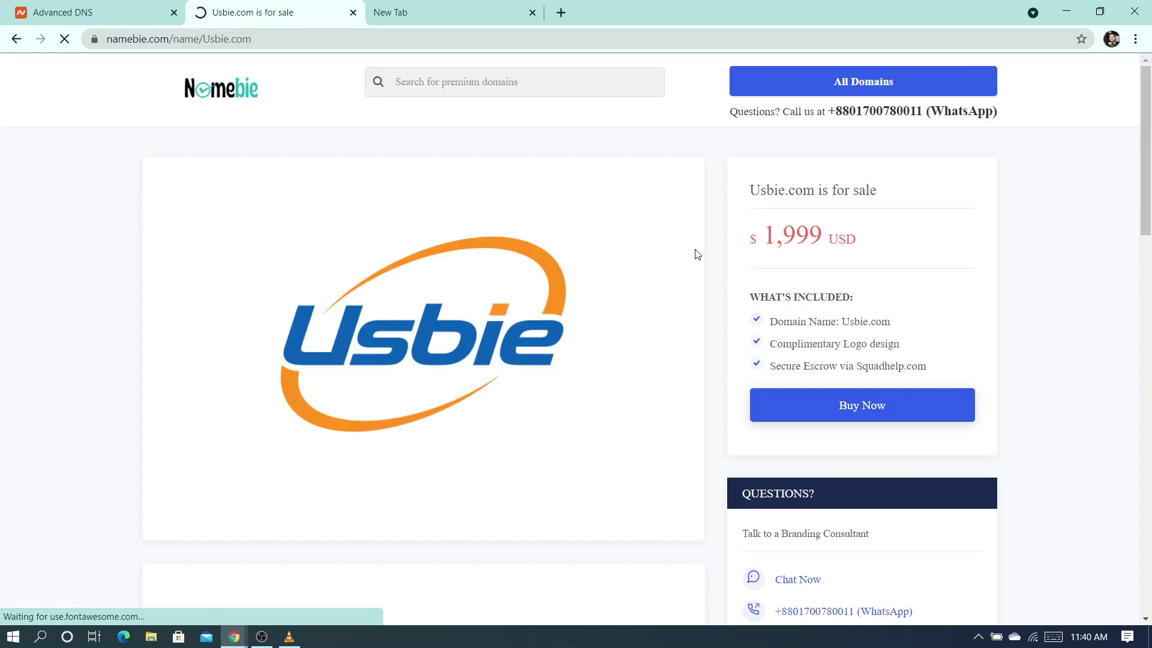
pyautogui.scroll(-5, 828, 501)
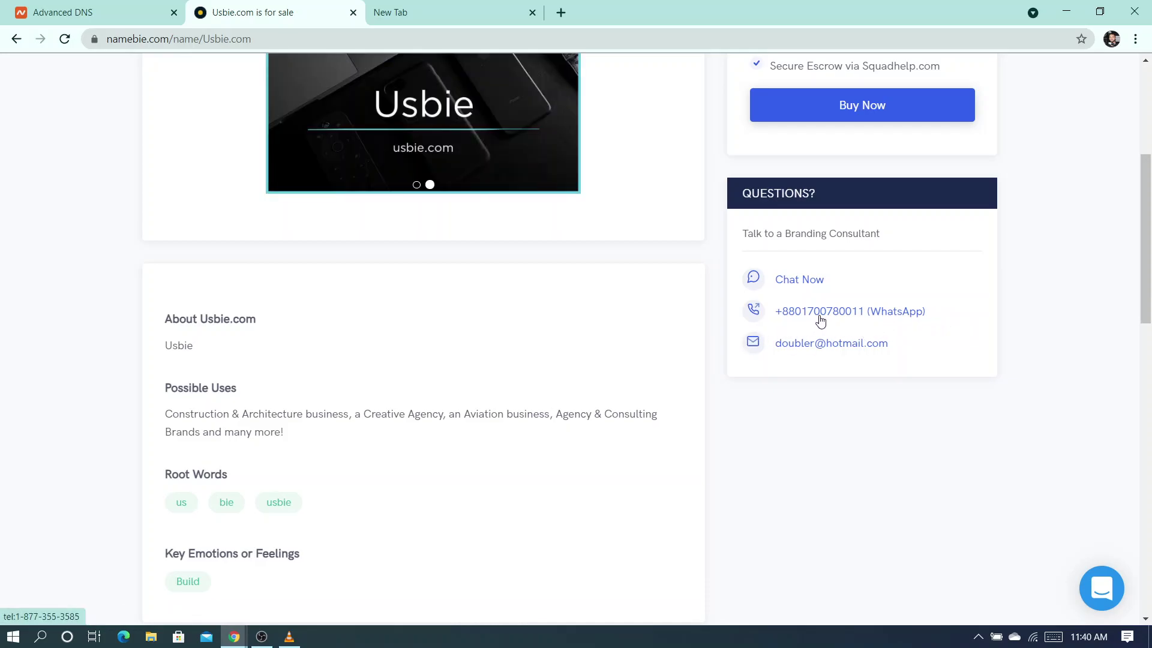
pyautogui.scroll(5, 736, 371)
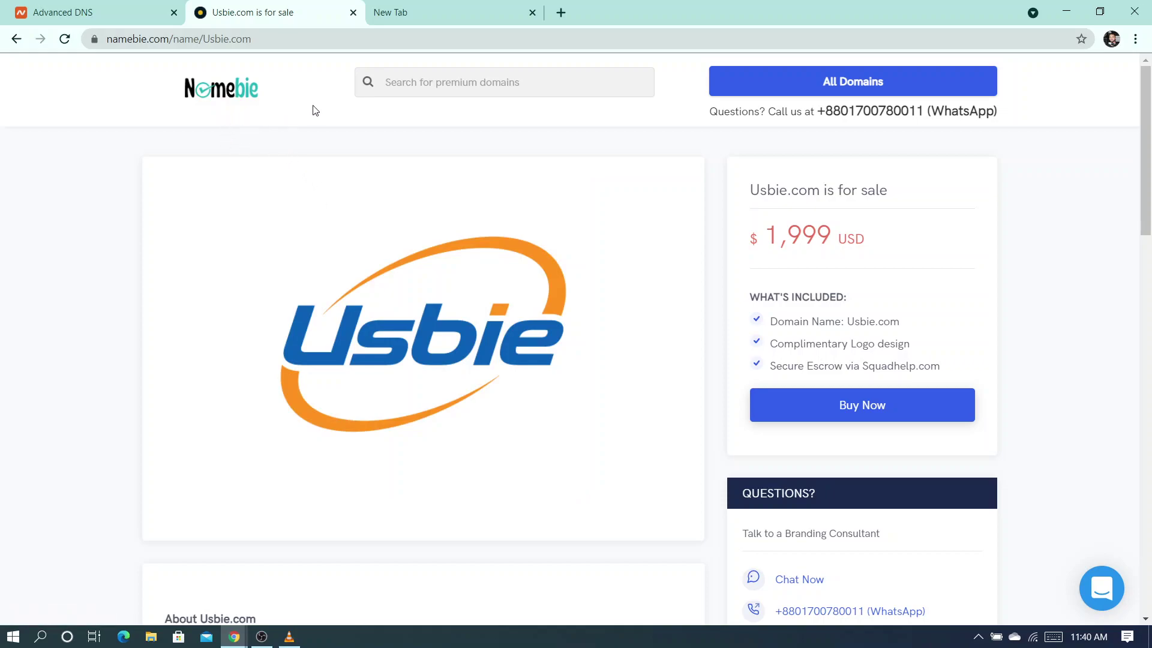
# Open squadhelp.com in the empty browser tab and log in with the saved account credentials.
pyautogui.click(454, 8)
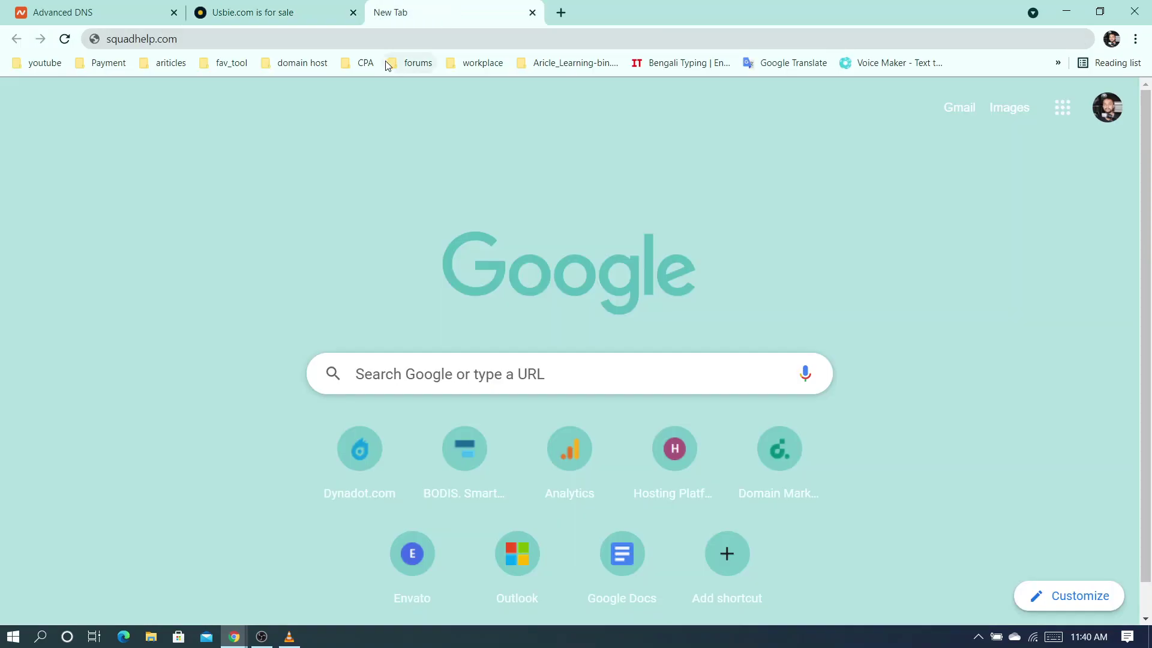
pyautogui.click(386, 40)
pyautogui.hotkey('ctrl', 'a')
pyautogui.write('sq')
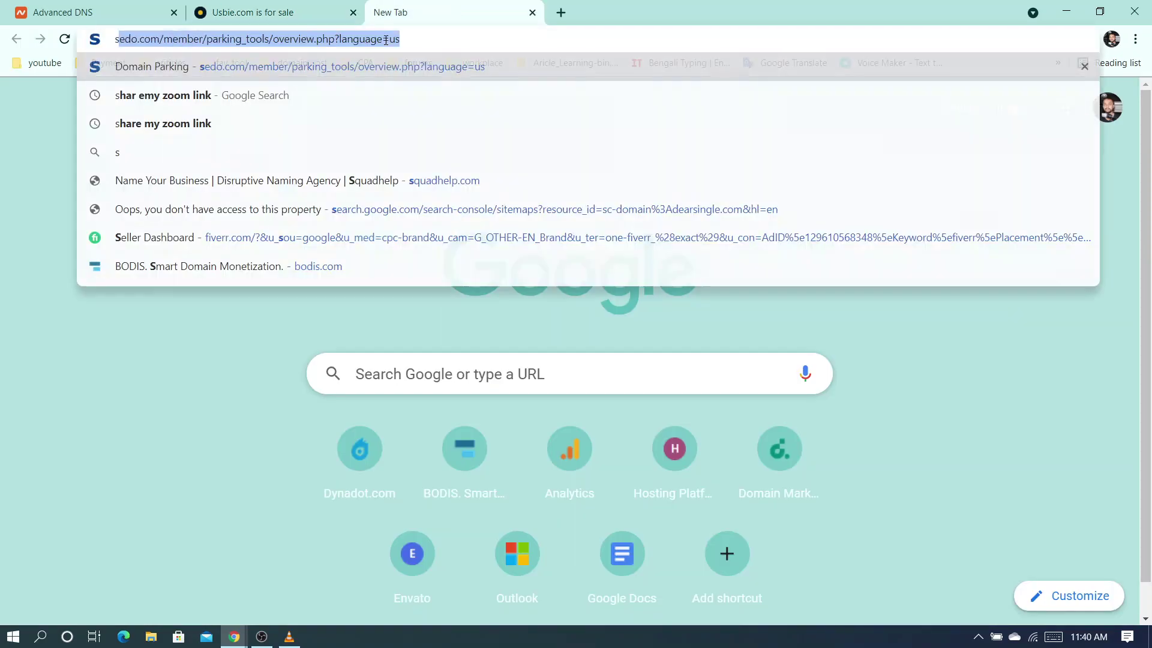
pyautogui.press('Return')
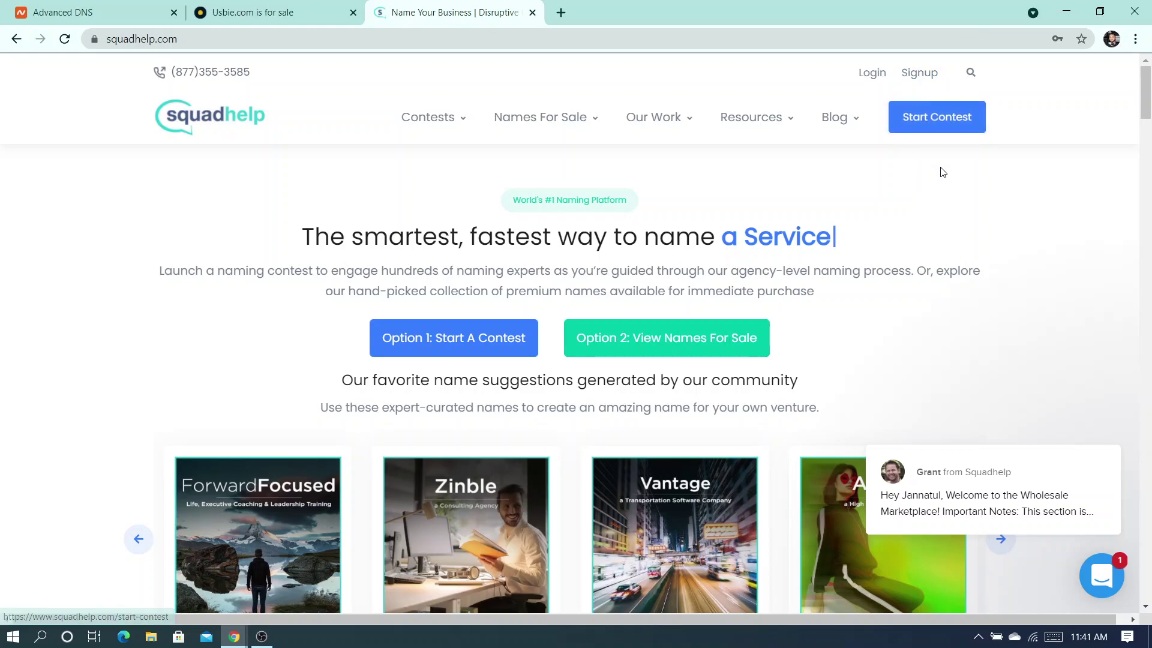
pyautogui.click(873, 73)
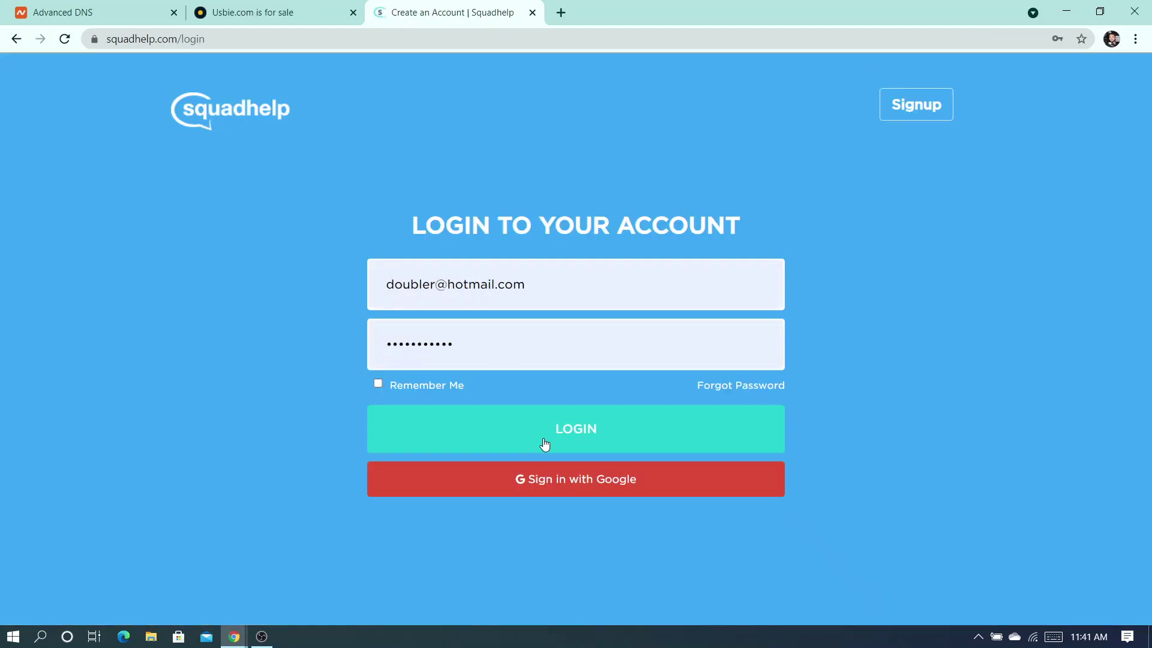
pyautogui.click(545, 443)
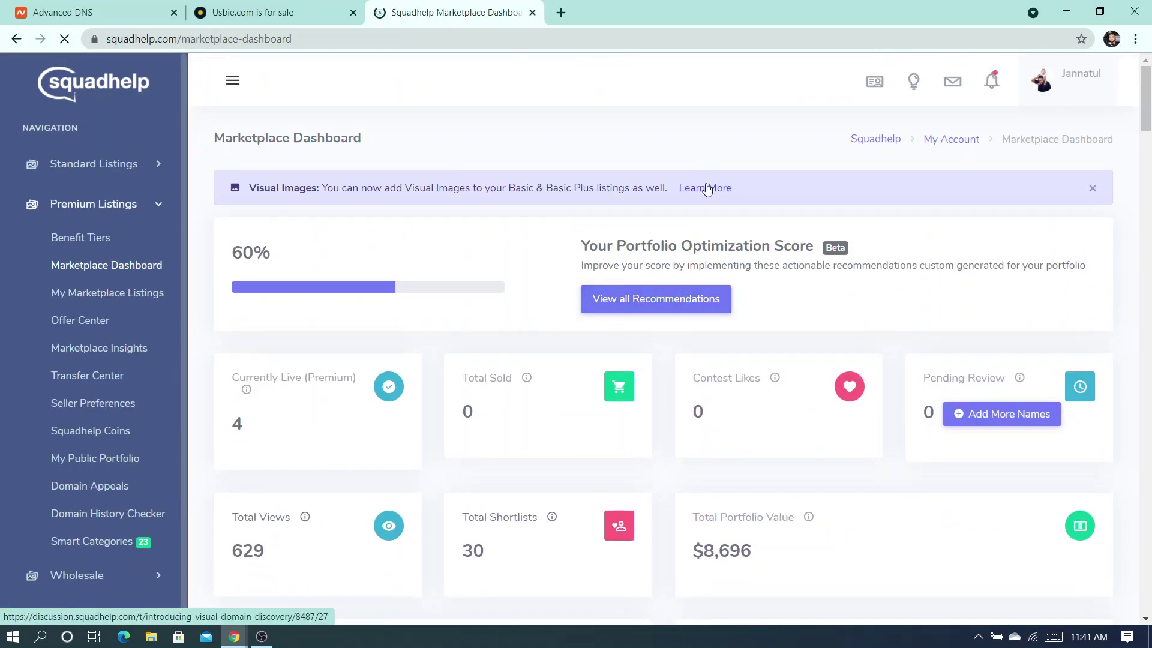
# Bring the Namebie site back to its home page, then return to the Squadhelp dashboard.
pyautogui.click(290, 4)
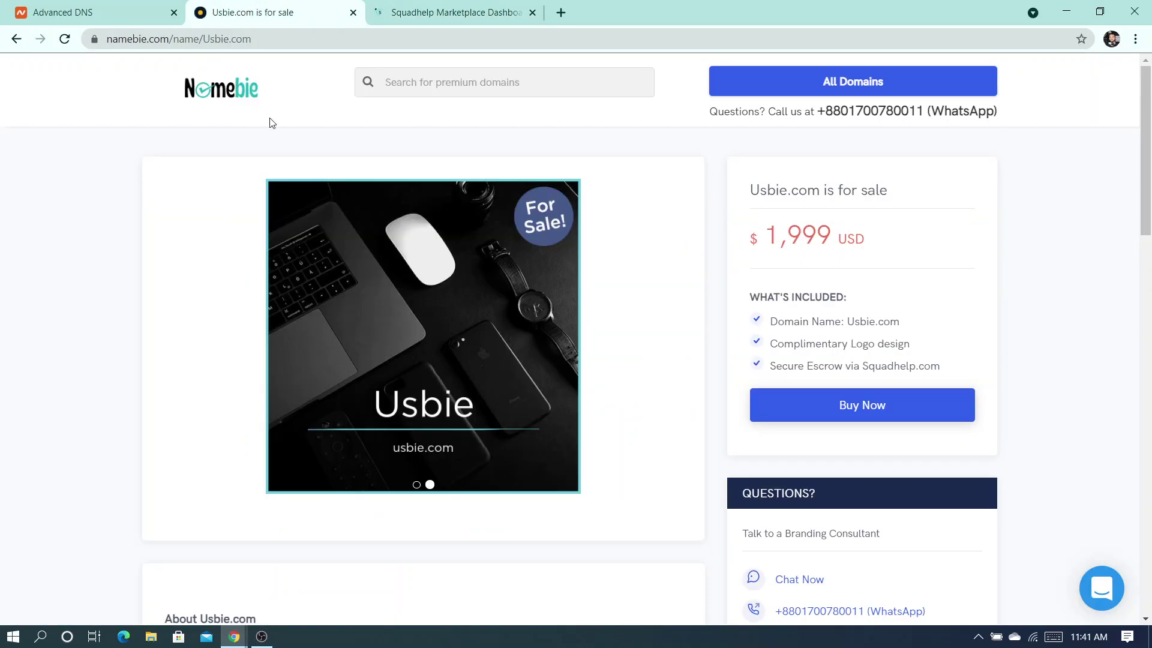
pyautogui.click(216, 94)
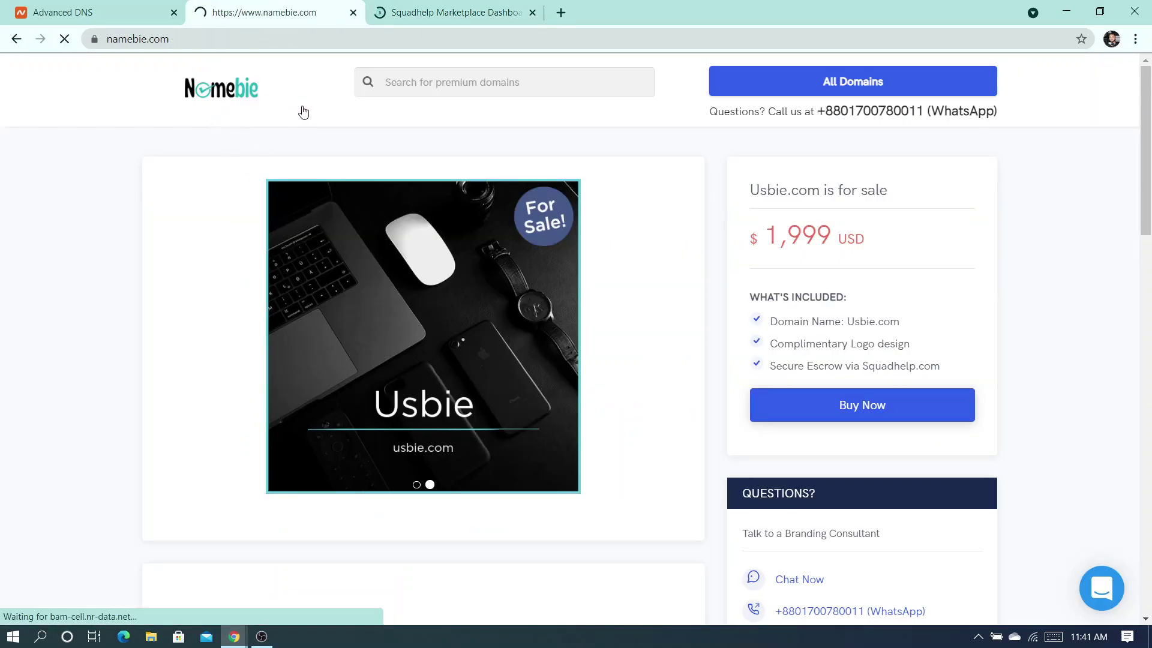
pyautogui.hotkey('ctrl', 'Tab')
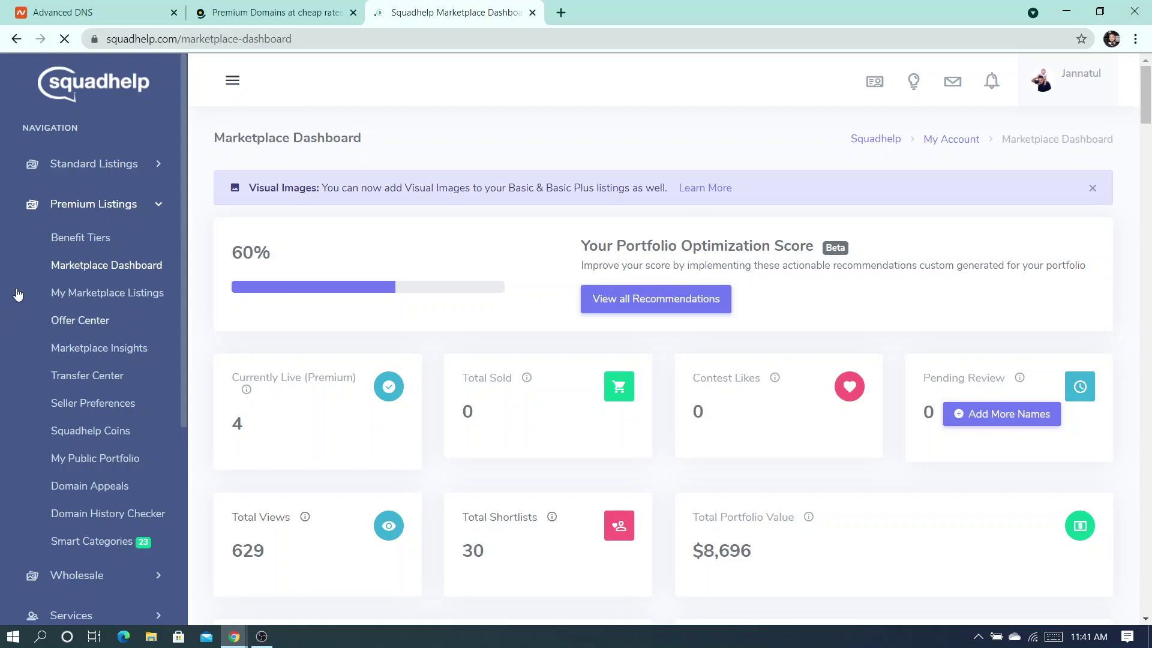
# Open the Configure Marketplace settings for standard listings and highlight the website URL entry.
pyautogui.click(99, 174)
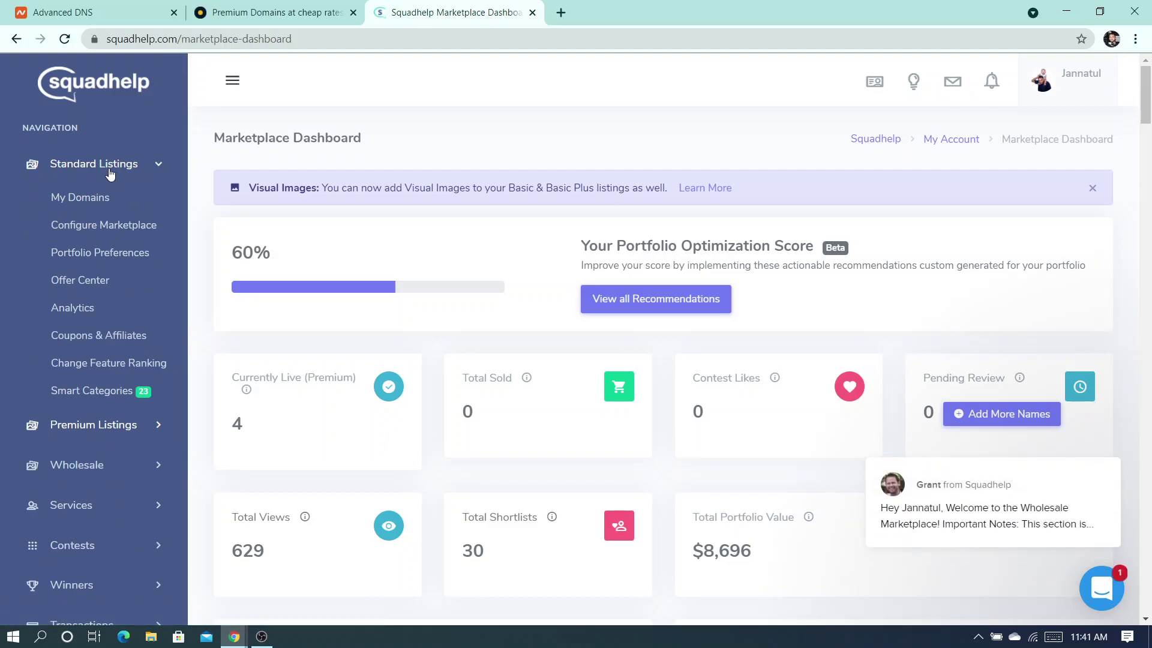
pyautogui.click(119, 231)
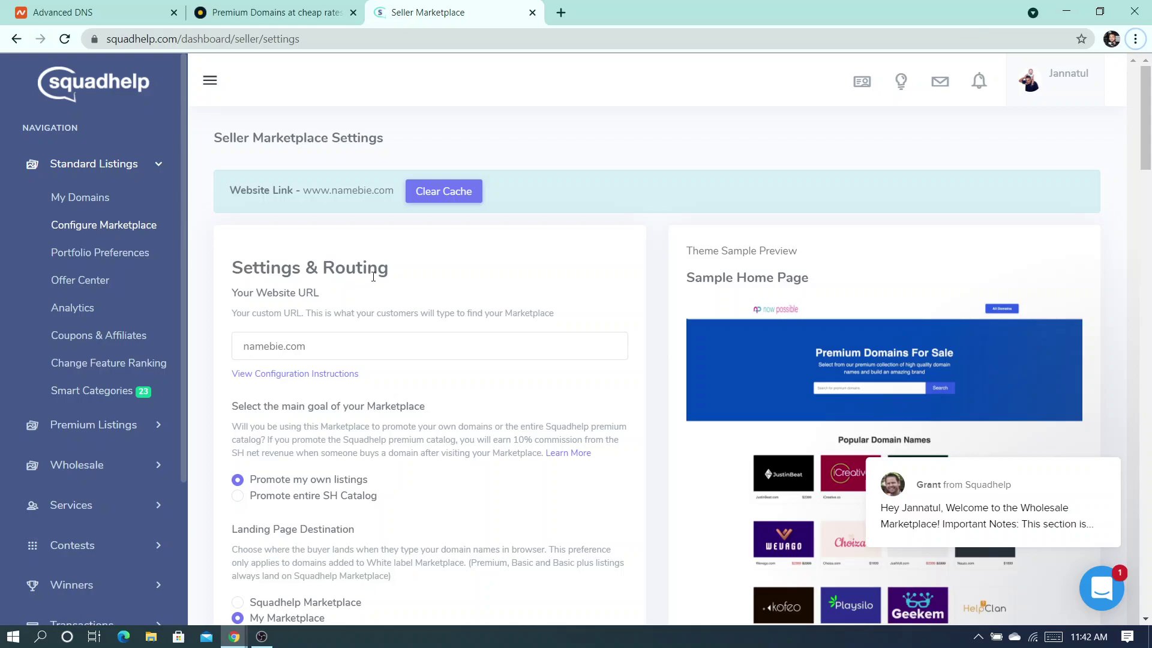
pyautogui.moveTo(238, 293); pyautogui.dragTo(334, 299)
pyautogui.click(334, 299)
pyautogui.click(344, 350)
pyautogui.moveTo(337, 349); pyautogui.dragTo(246, 350)
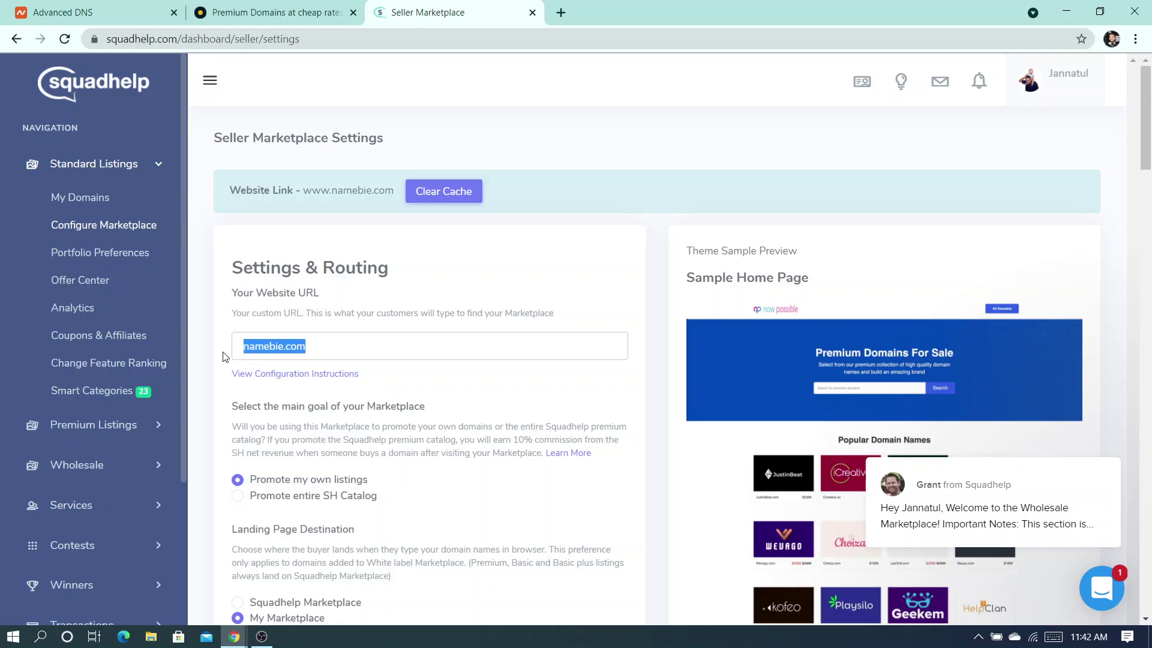
# Compare the website URL in the marketplace settings with the address of the live Namebie site.
pyautogui.click(280, 12)
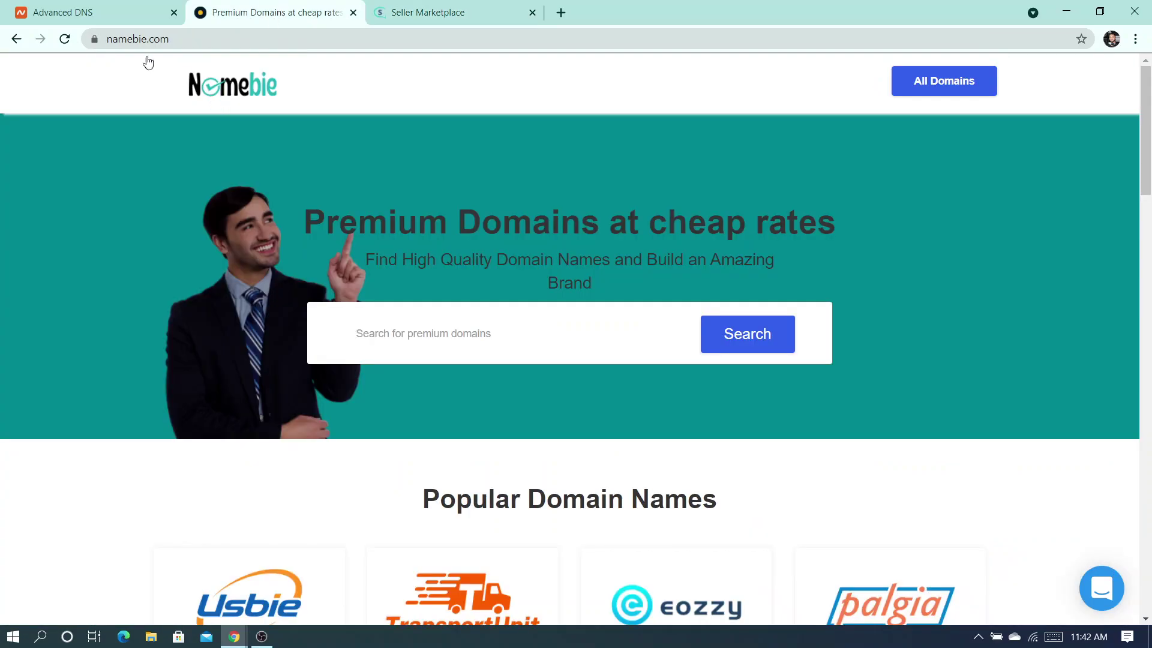
pyautogui.click(470, 9)
pyautogui.click(321, 353)
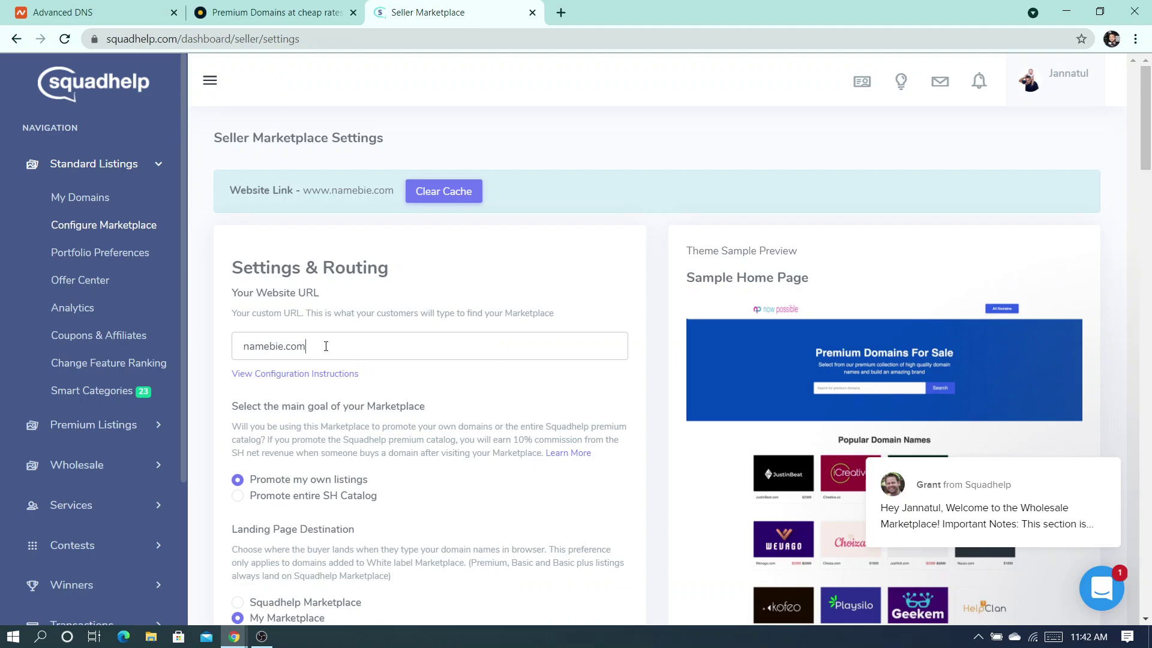
pyautogui.press('alt')
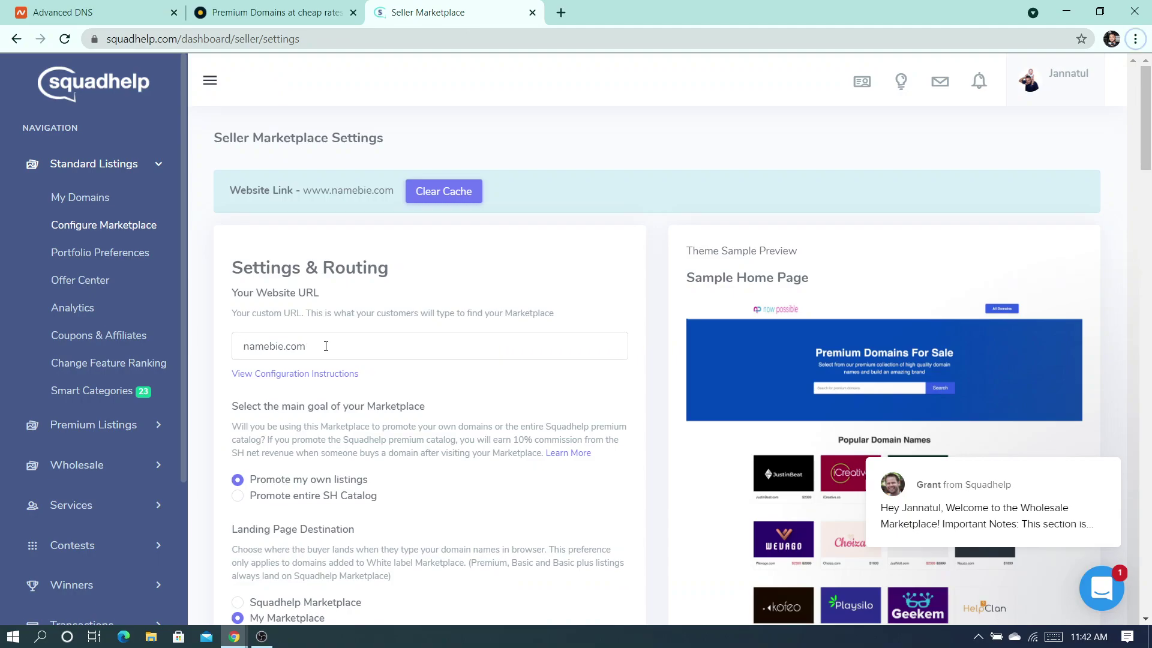
pyautogui.doubleClick(327, 343)
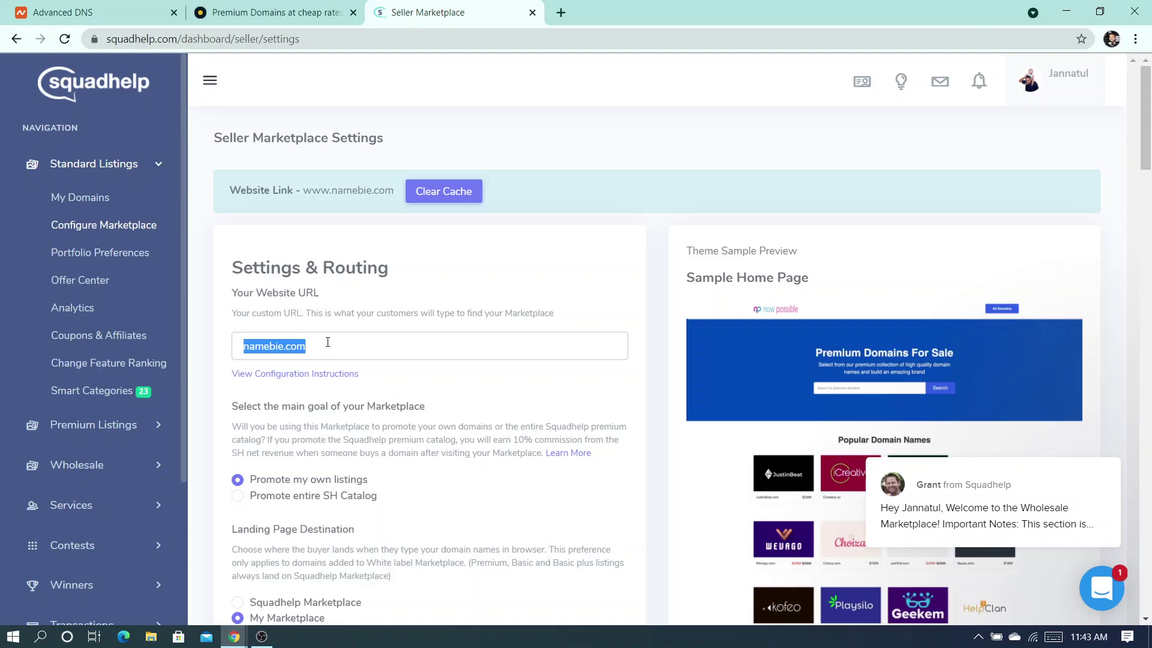
pyautogui.press('alt')
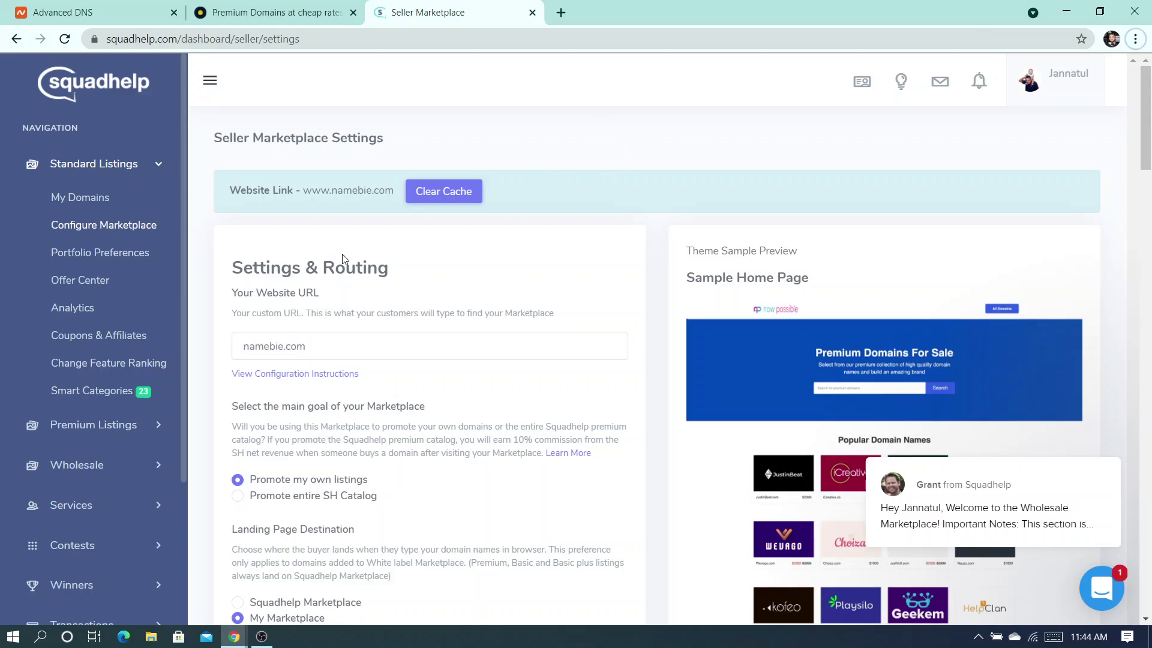
pyautogui.moveTo(317, 348); pyautogui.dragTo(282, 340)
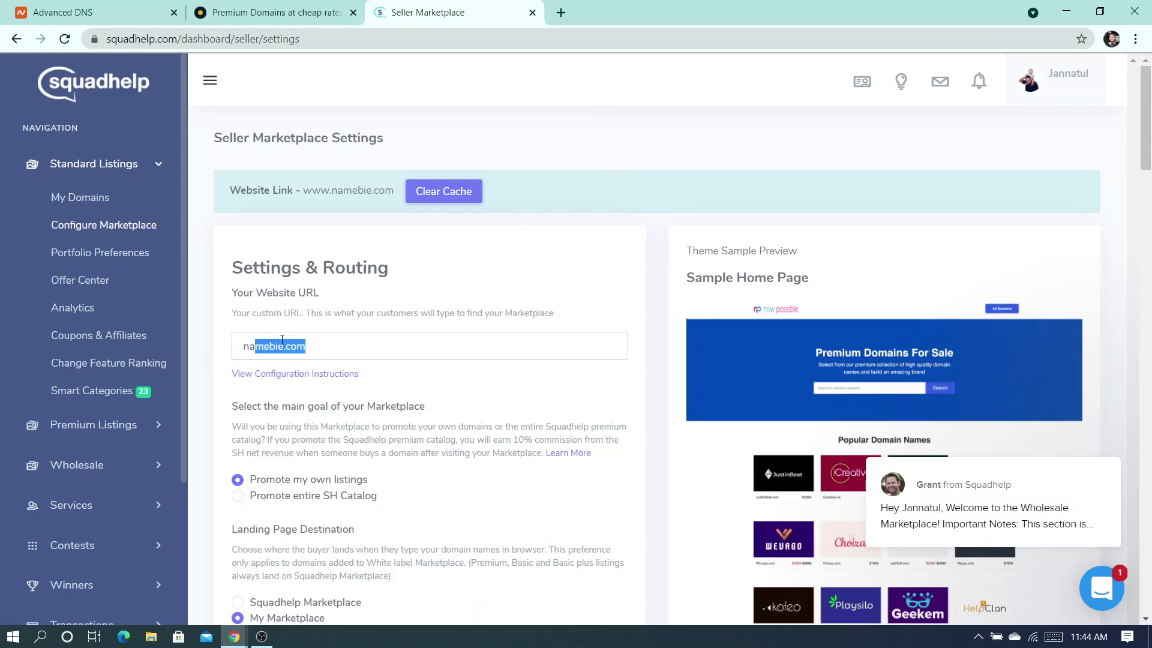
pyautogui.click(325, 346)
pyautogui.moveTo(325, 346); pyautogui.dragTo(230, 349)
pyautogui.click(535, 274)
pyautogui.moveTo(319, 347); pyautogui.dragTo(229, 351)
pyautogui.click(351, 208)
# Switch to Namecheap and review the Advanced DNS host records and mail settings of namebie.com.
pyautogui.click(90, 13)
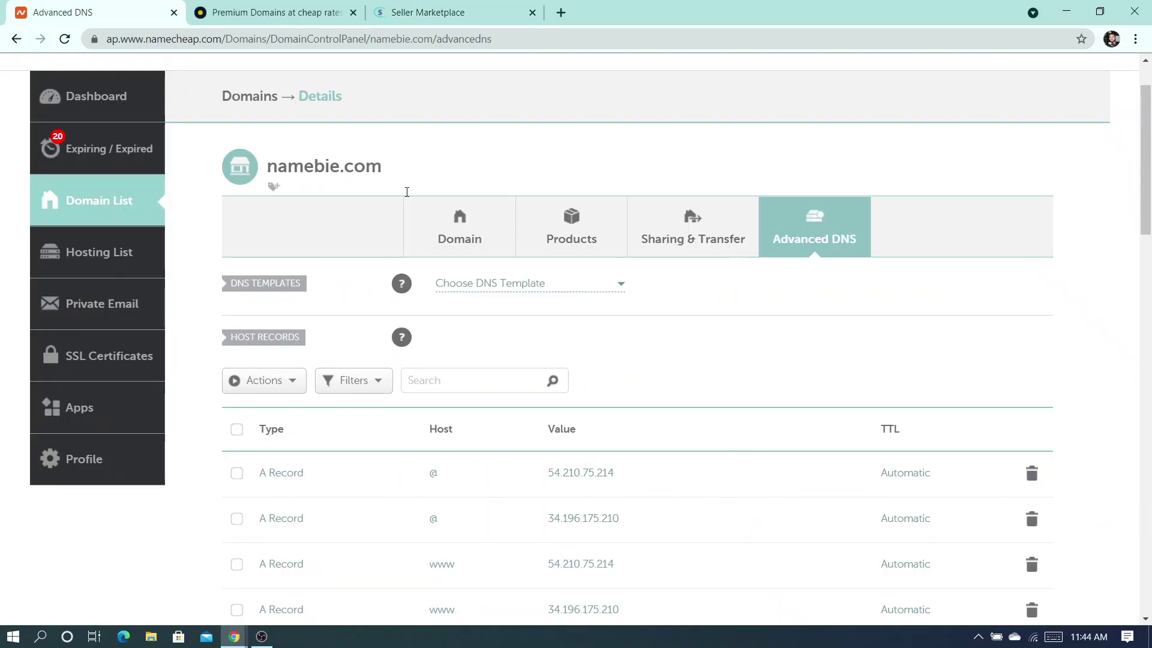
pyautogui.scroll(-4, 391, 188)
pyautogui.scroll(2, 693, 208)
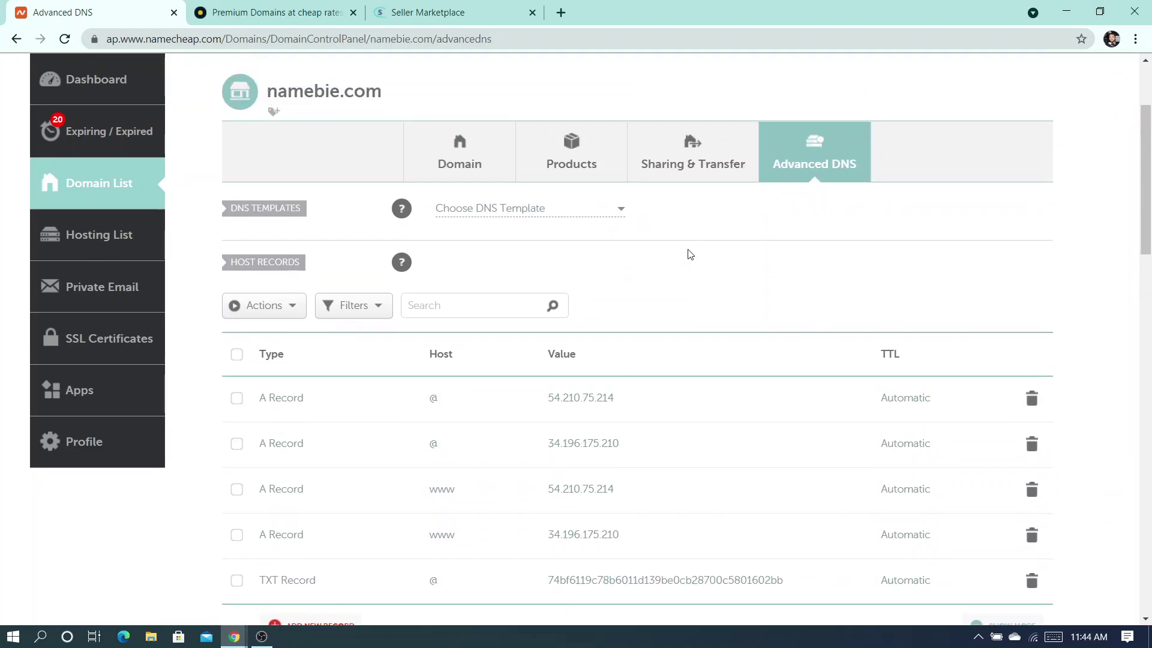
pyautogui.scroll(-2, 689, 252)
pyautogui.scroll(3, 689, 252)
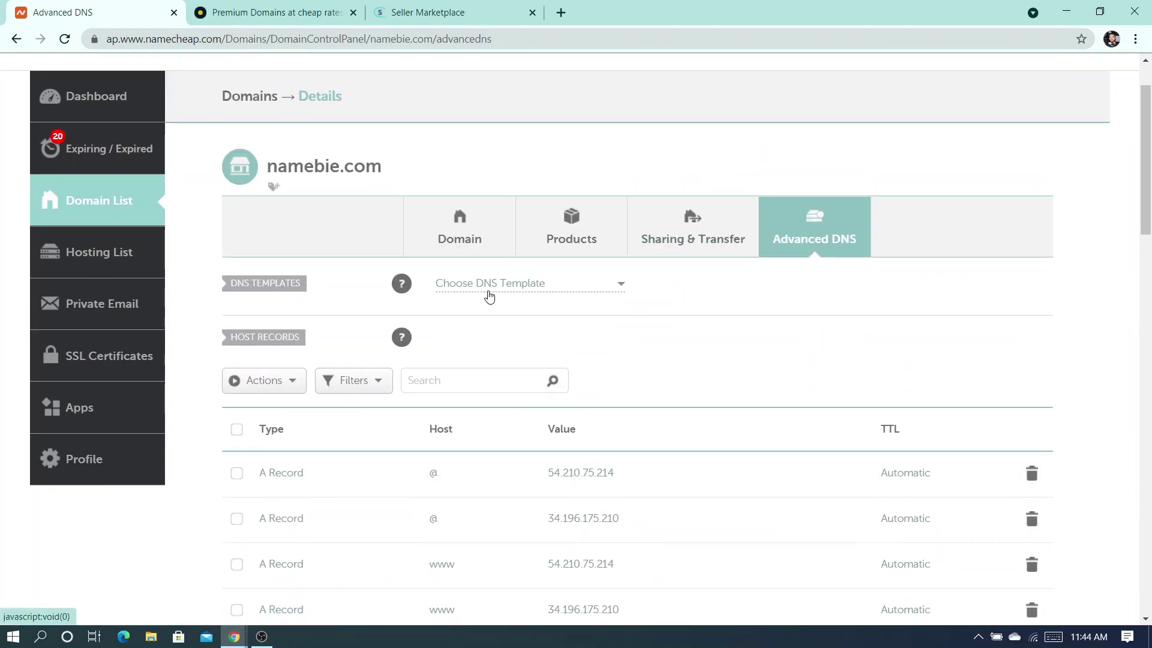
pyautogui.scroll(-7, 842, 240)
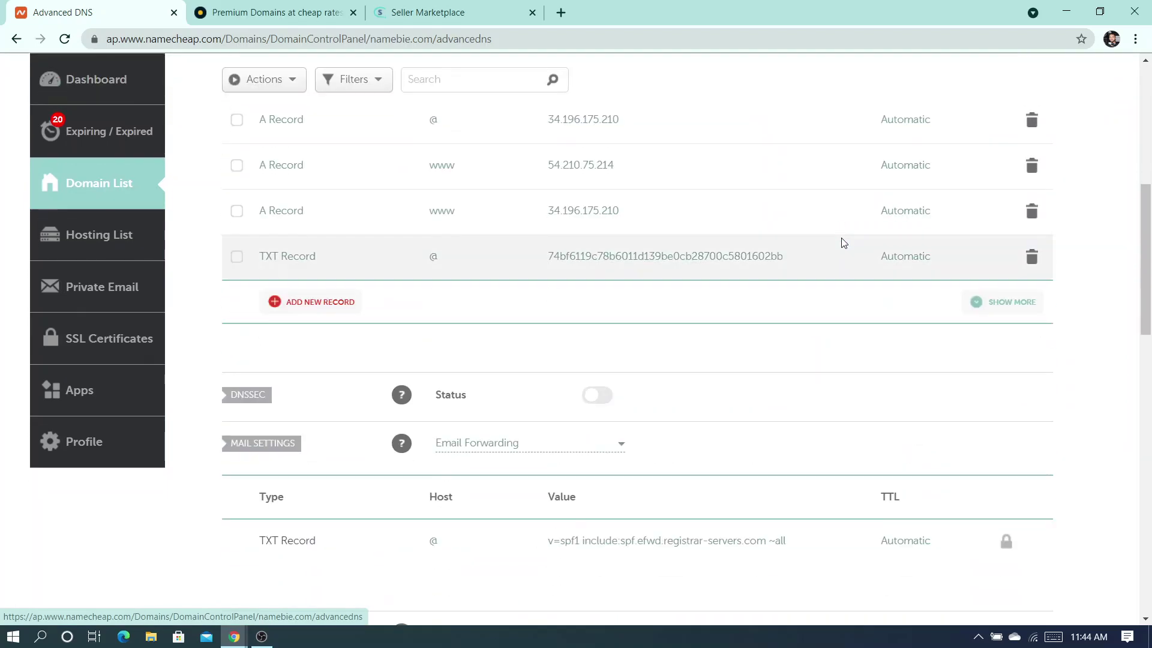
pyautogui.scroll(4, 450, 376)
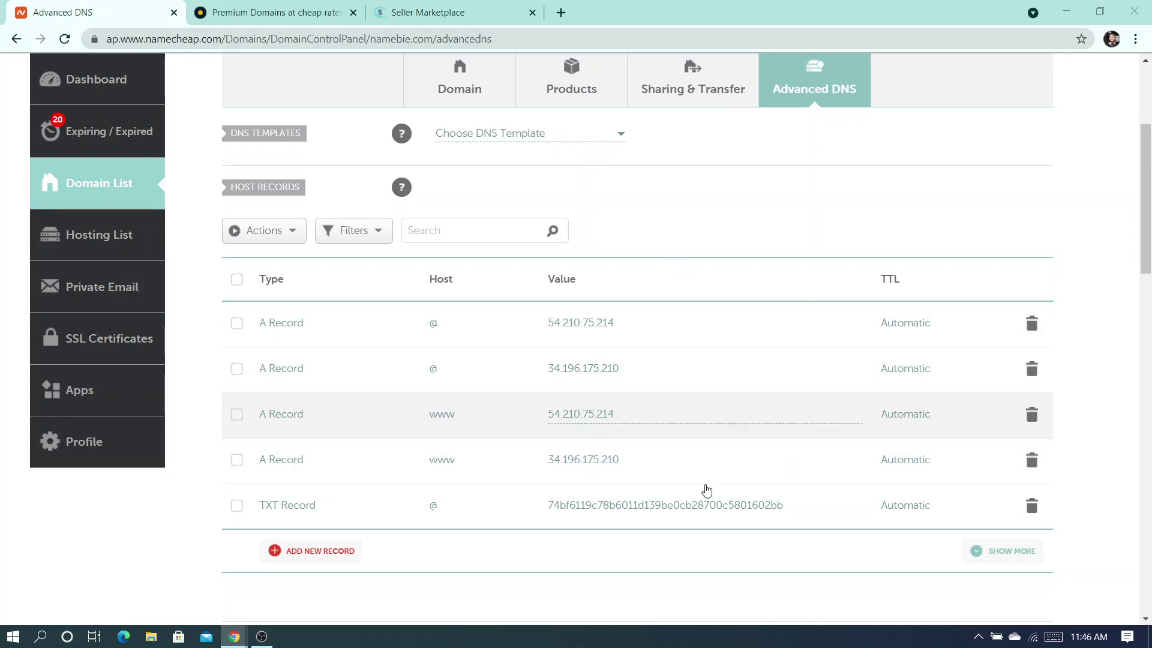
# Highlight the four A records for the @ and www hosts, then clear the selection.
pyautogui.moveTo(216, 279); pyautogui.dragTo(964, 478)
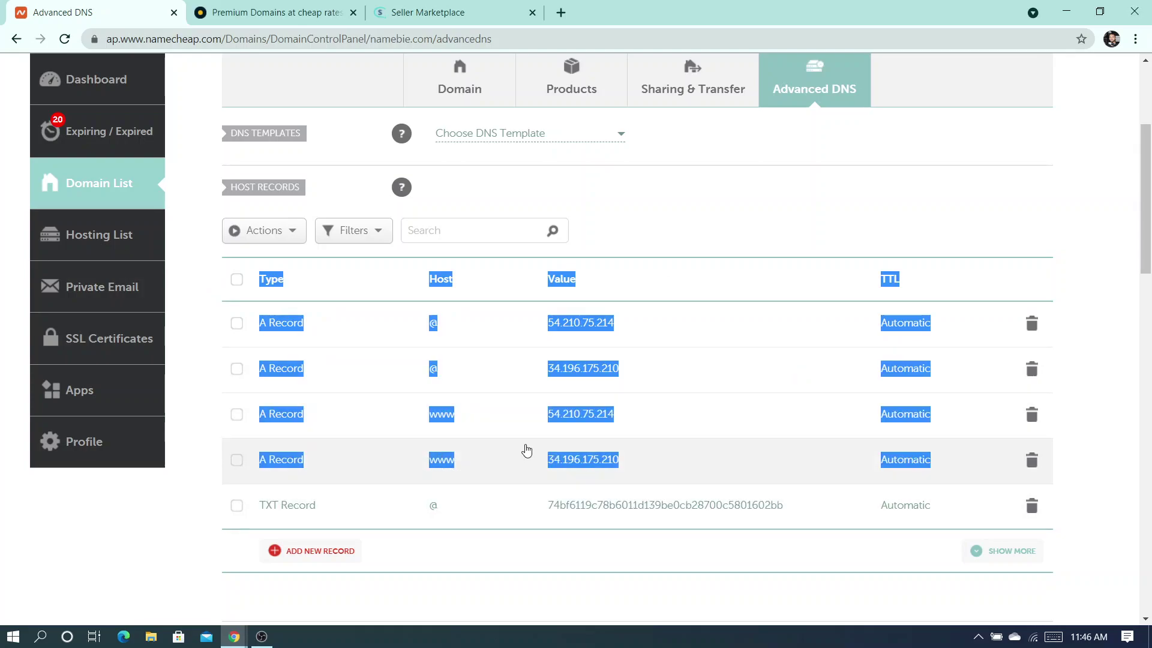
pyautogui.moveTo(217, 325); pyautogui.dragTo(921, 463)
pyautogui.click(797, 223)
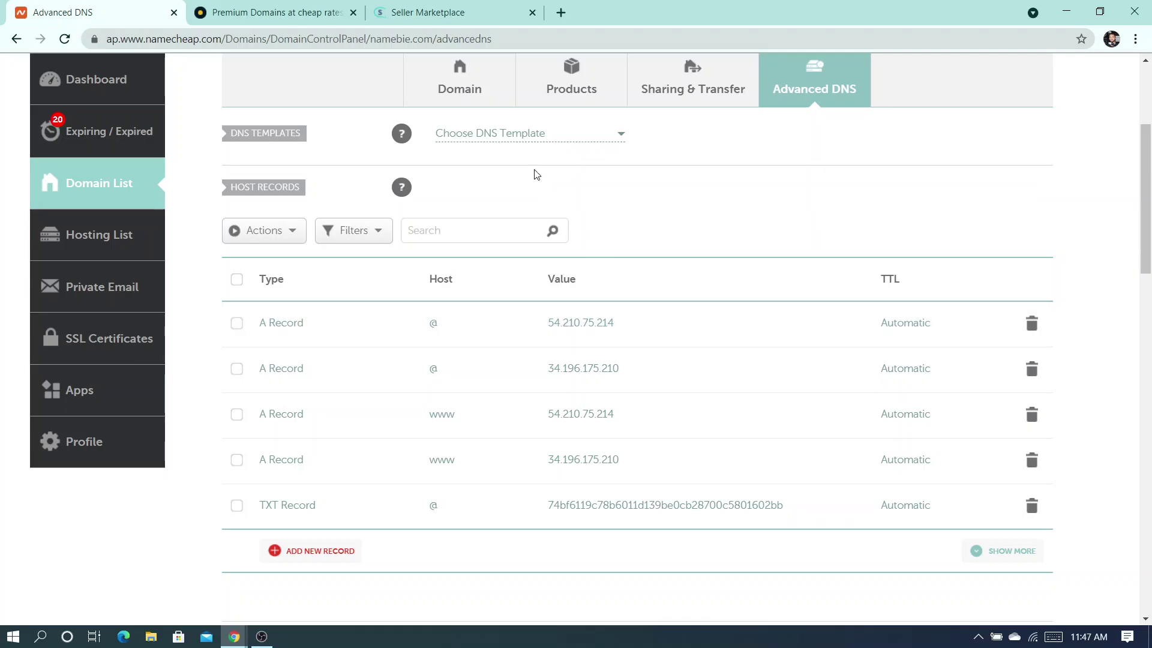
# Return to the Squadhelp seller marketplace settings and examine the options for the marketplace's main goal.
pyautogui.click(478, 12)
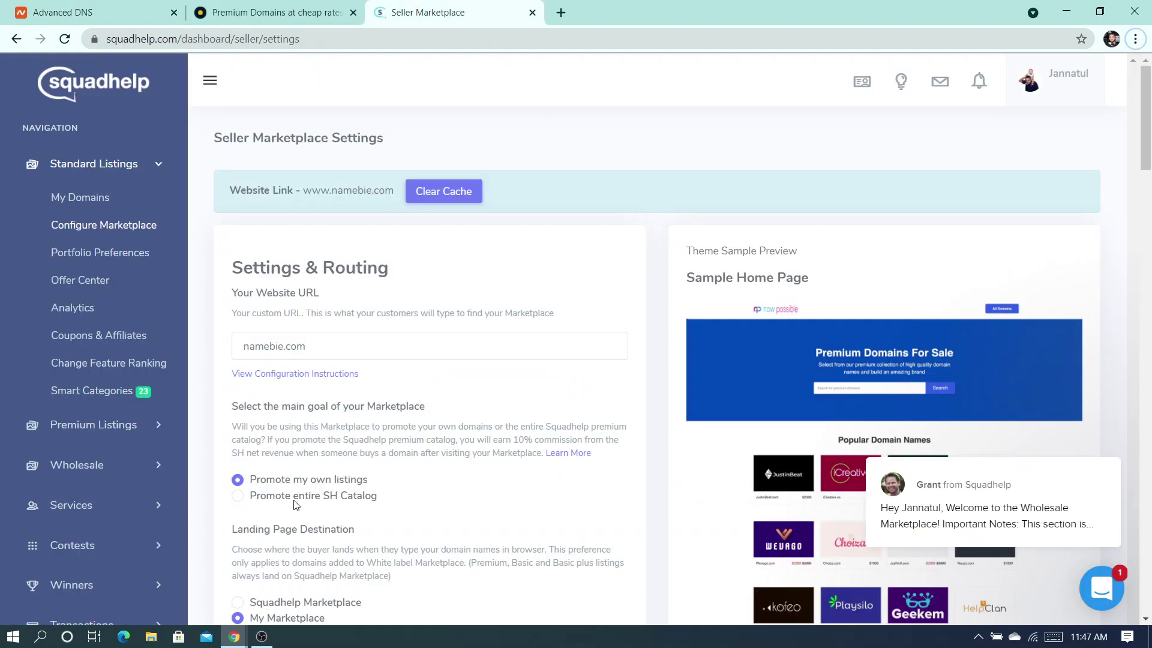
pyautogui.moveTo(232, 406); pyautogui.dragTo(432, 409)
pyautogui.scroll(-2, 480, 406)
pyautogui.click(484, 357)
pyautogui.scroll(1, 486, 357)
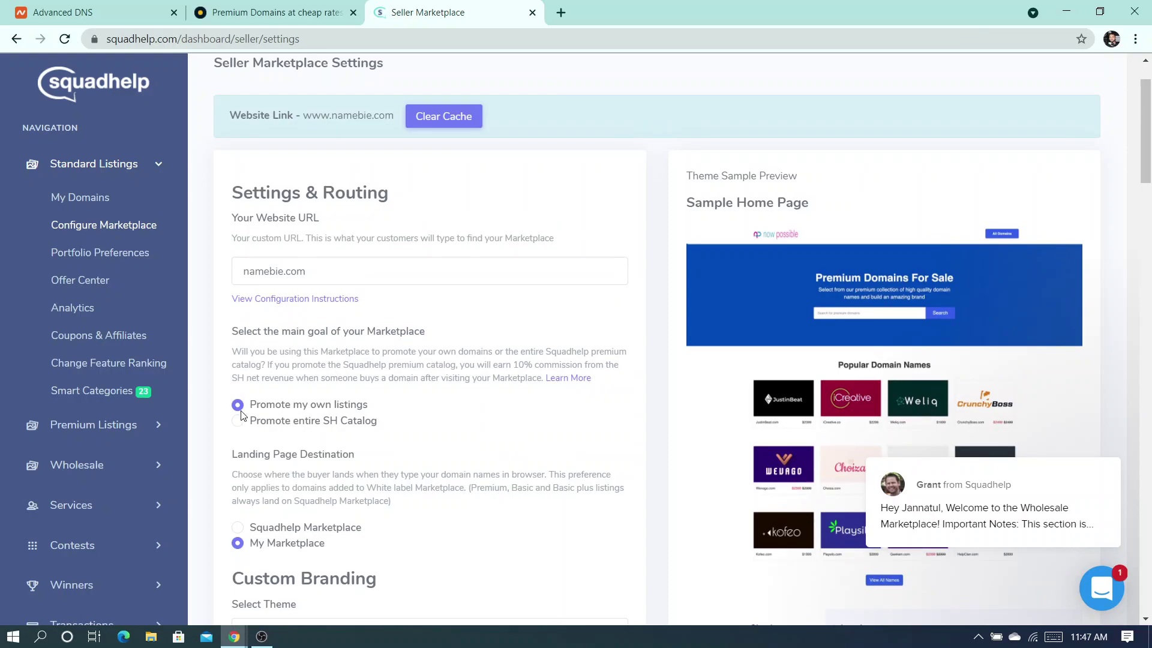
# Highlight the "Promote my own listings" goal and compare it with the domains listed on the live Namebie site.
pyautogui.moveTo(267, 412); pyautogui.dragTo(355, 410)
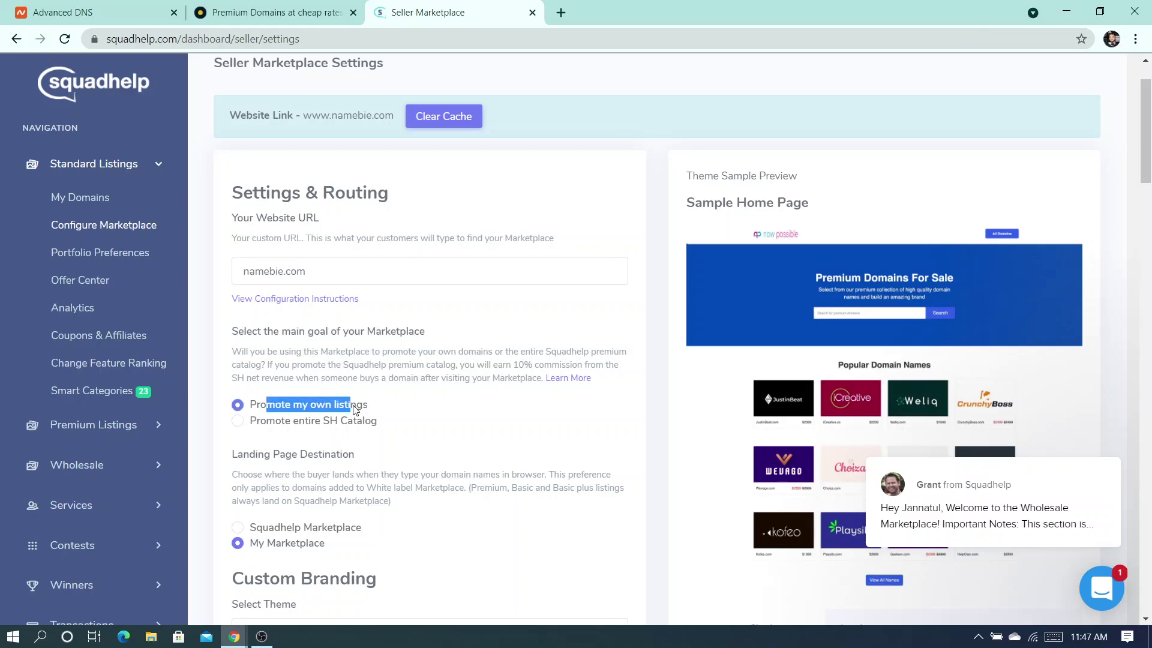
pyautogui.click(287, 9)
pyautogui.scroll(-14, 542, 553)
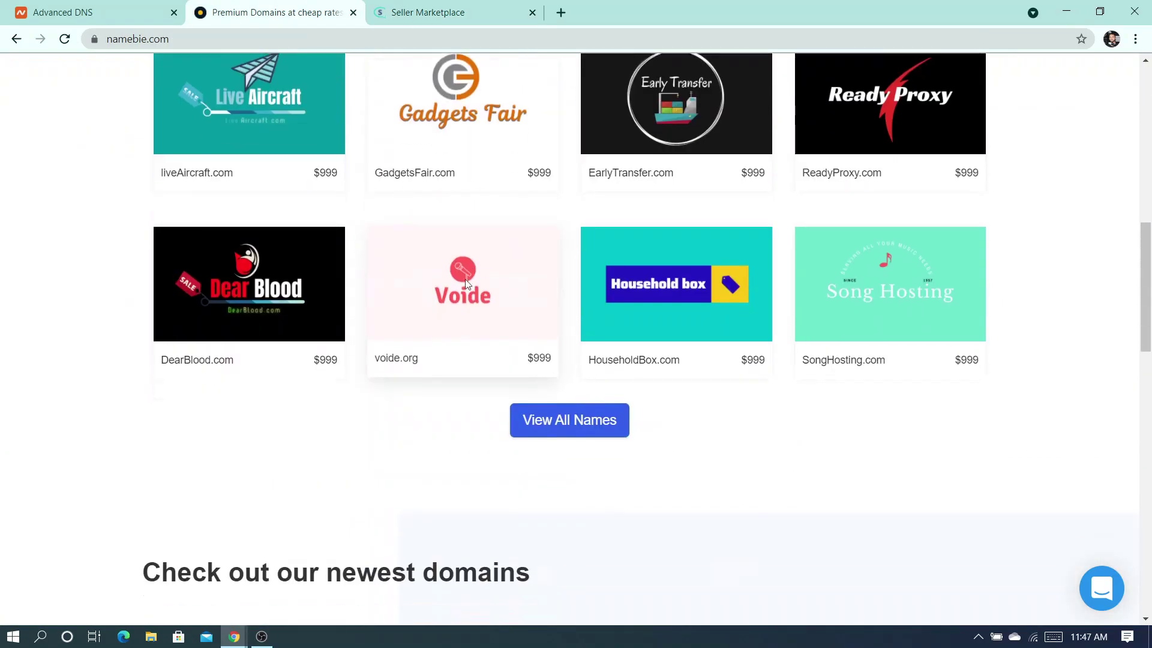
pyautogui.scroll(4, 453, 289)
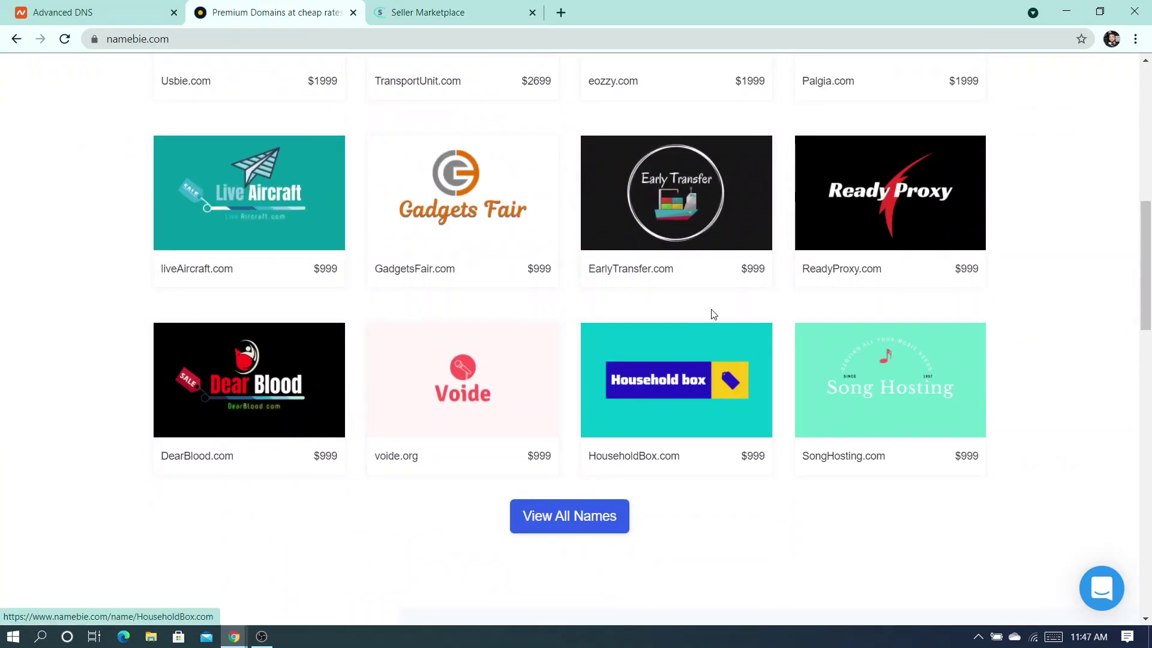
pyautogui.click(487, 7)
pyautogui.moveTo(260, 413); pyautogui.dragTo(377, 411)
pyautogui.click(405, 411)
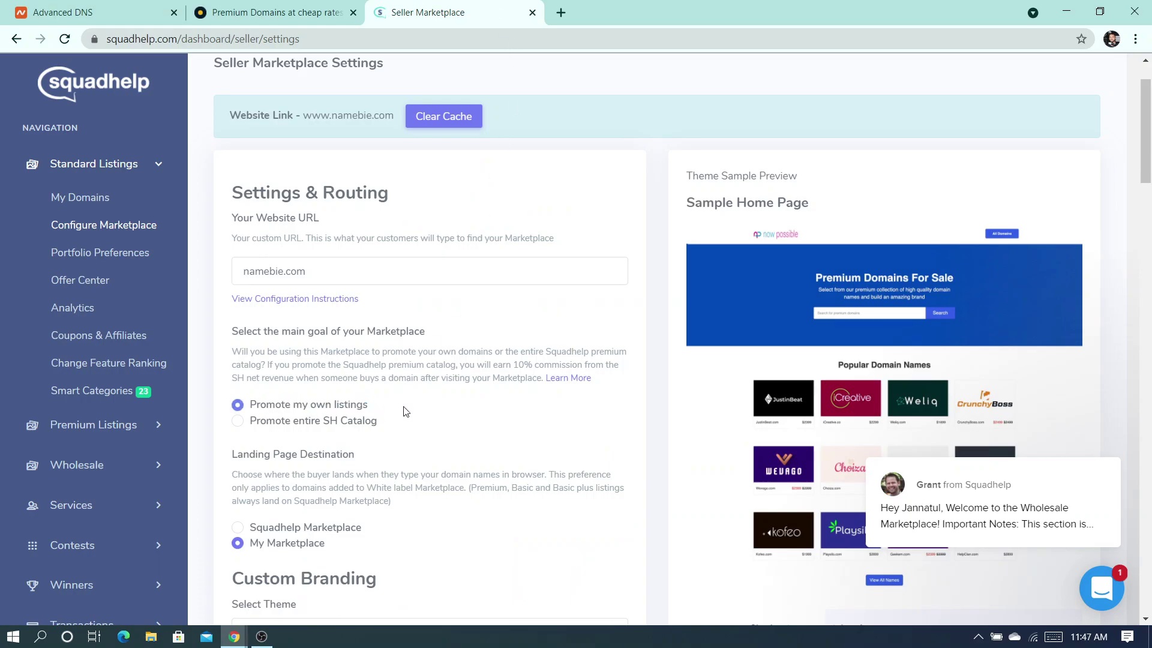
# Try the "Promote entire SH Catalog" goal, compare it with the live site, and restore "Promote my own listings".
pyautogui.click(238, 422)
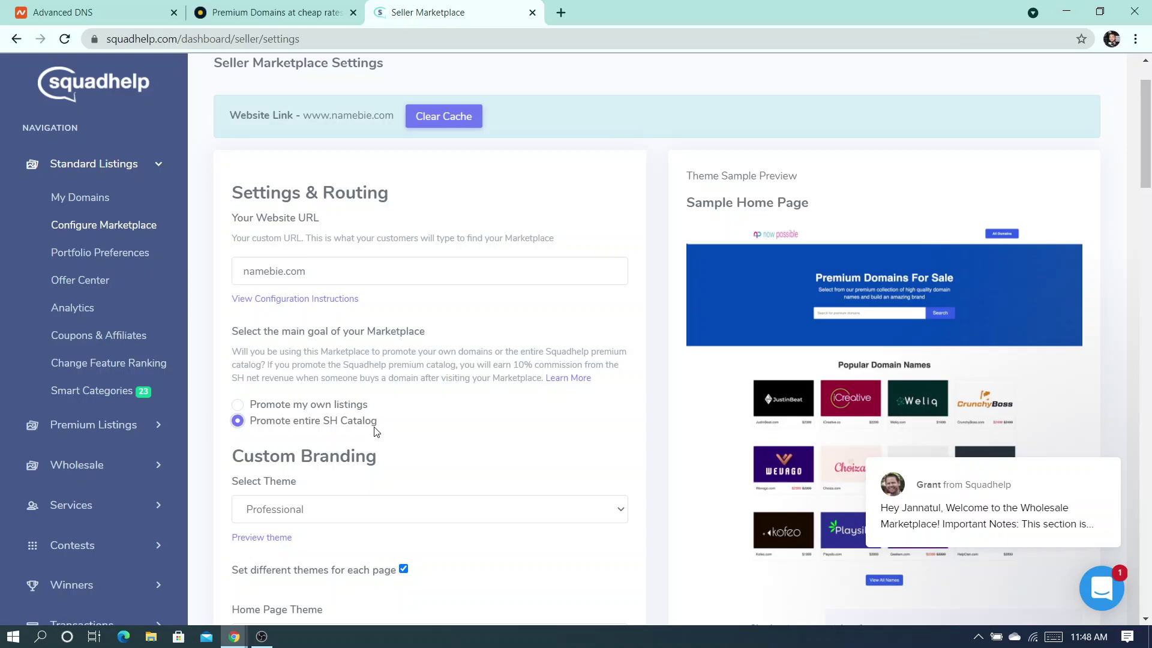
pyautogui.click(307, 9)
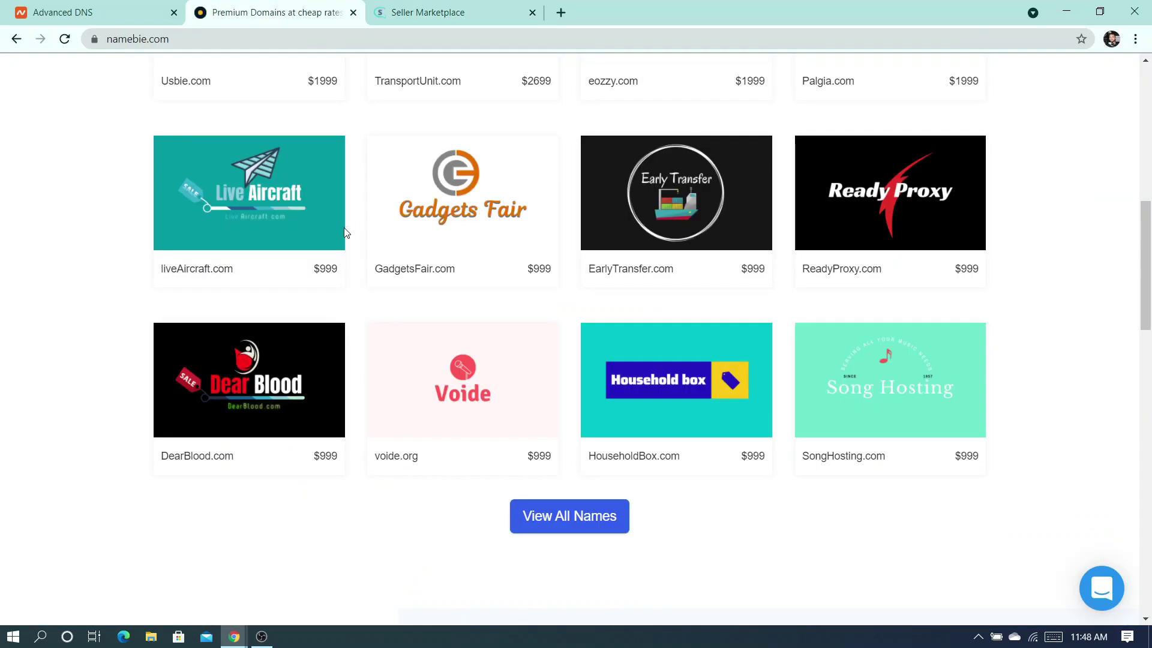
pyautogui.click(406, 8)
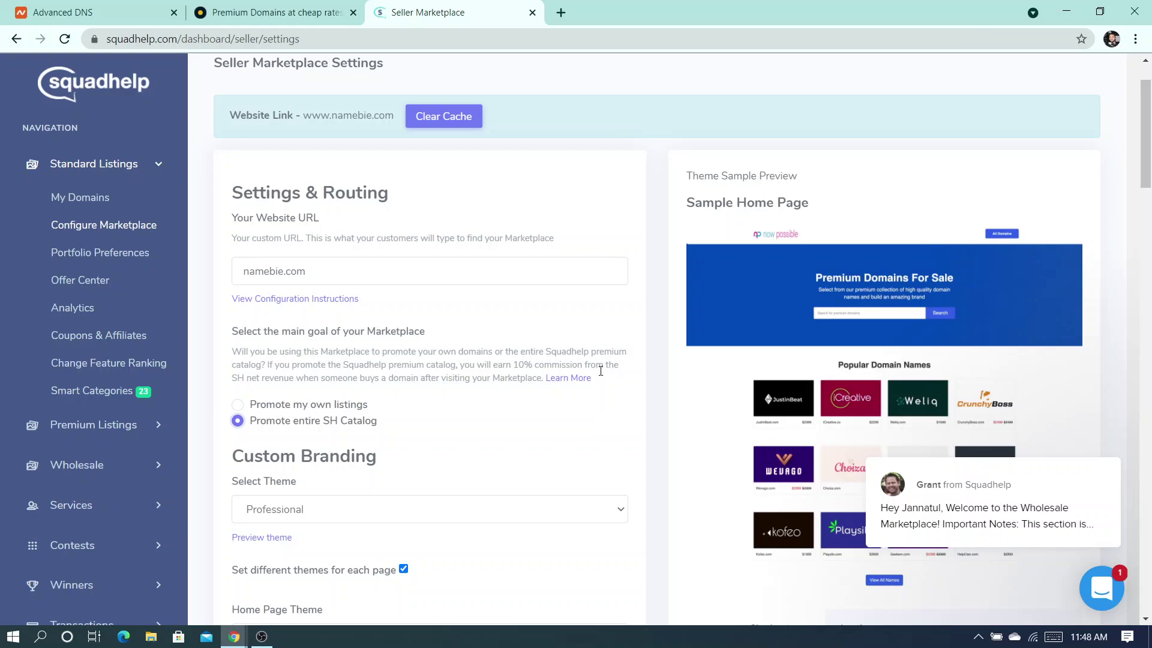
pyautogui.click(311, 15)
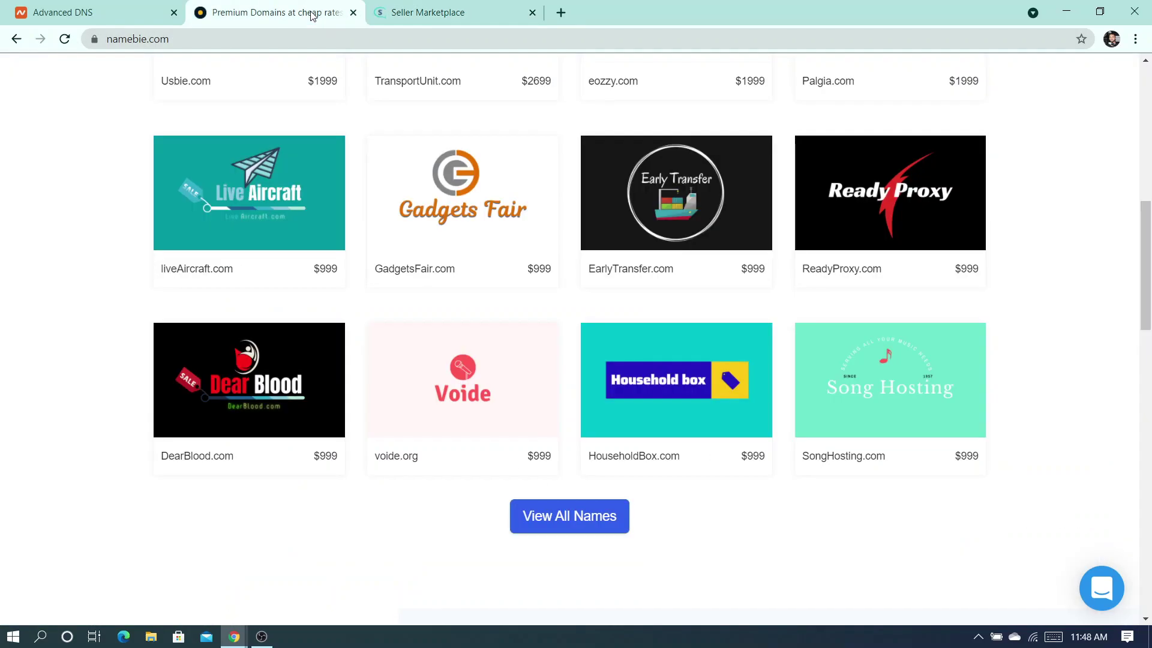
pyautogui.click(430, 7)
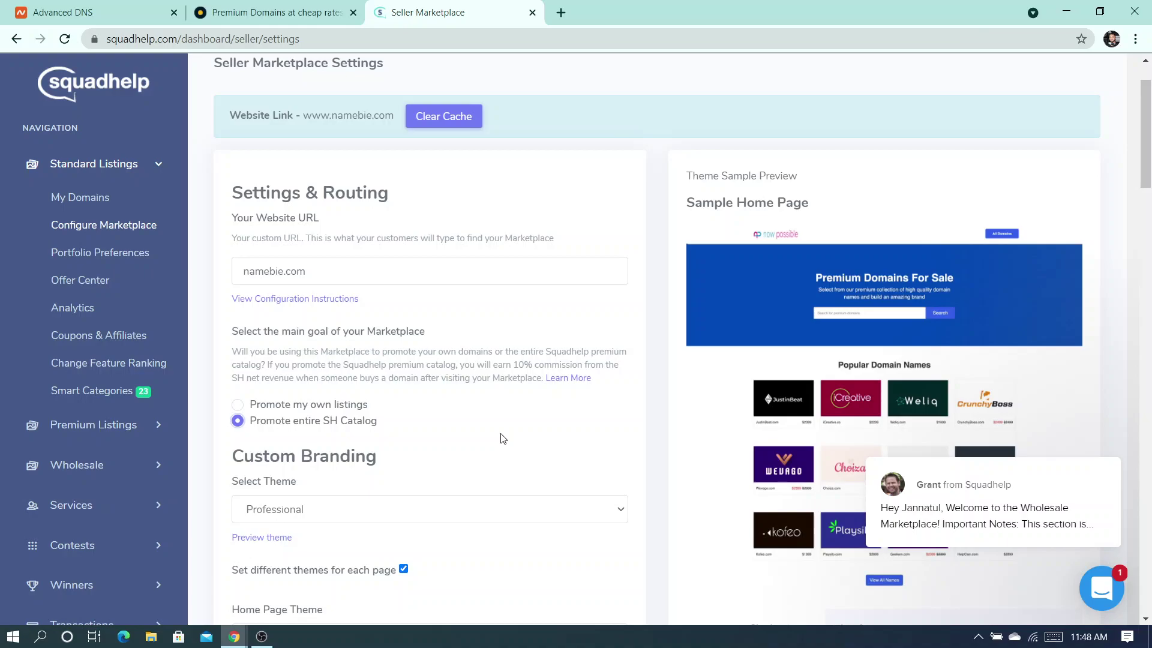
pyautogui.moveTo(503, 364); pyautogui.dragTo(538, 365)
pyautogui.click(489, 437)
pyautogui.click(238, 405)
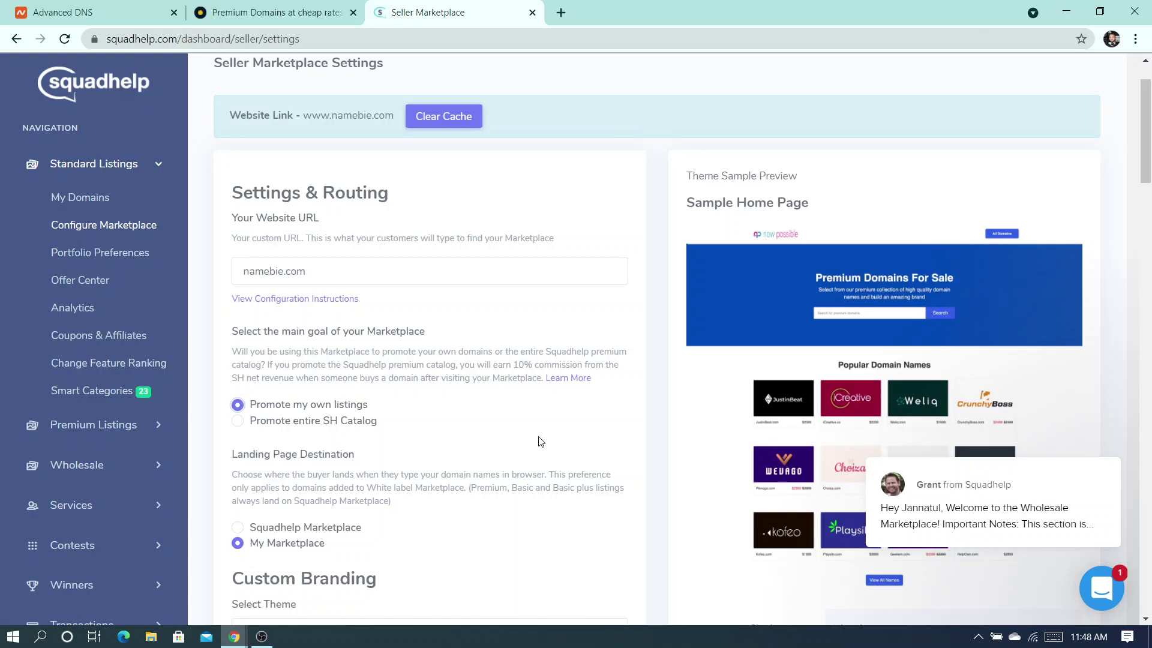
# Examine the Landing Page Destination options and the theme settings under Custom Branding.
pyautogui.scroll(-3, 552, 441)
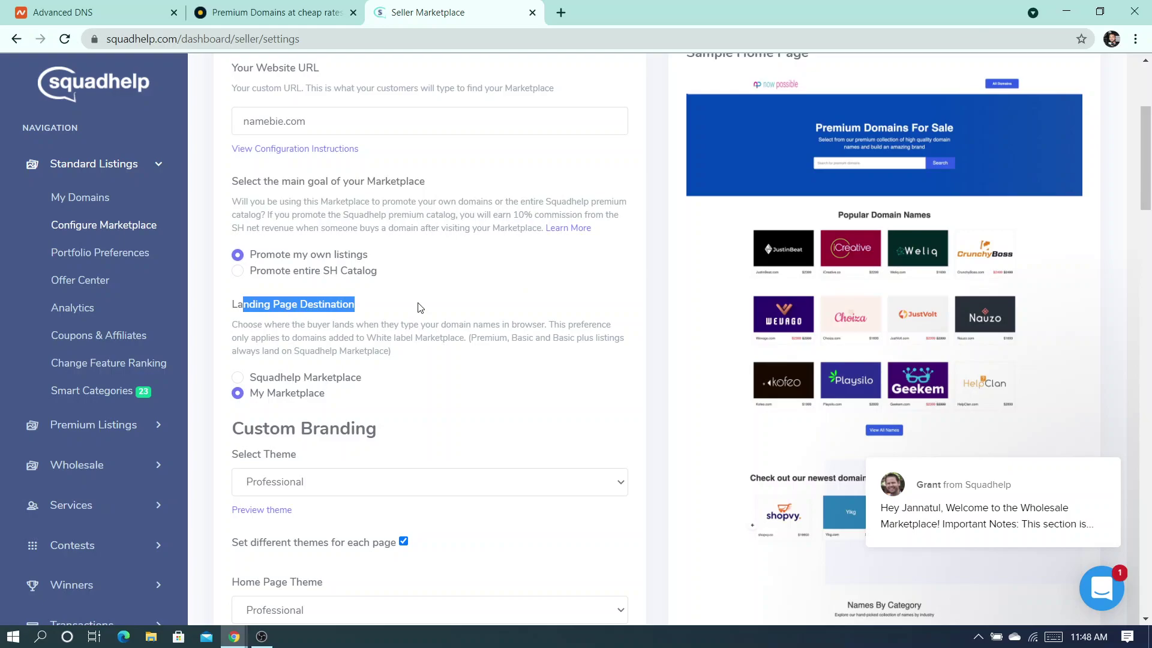
pyautogui.press('alt')
pyautogui.press('alt')
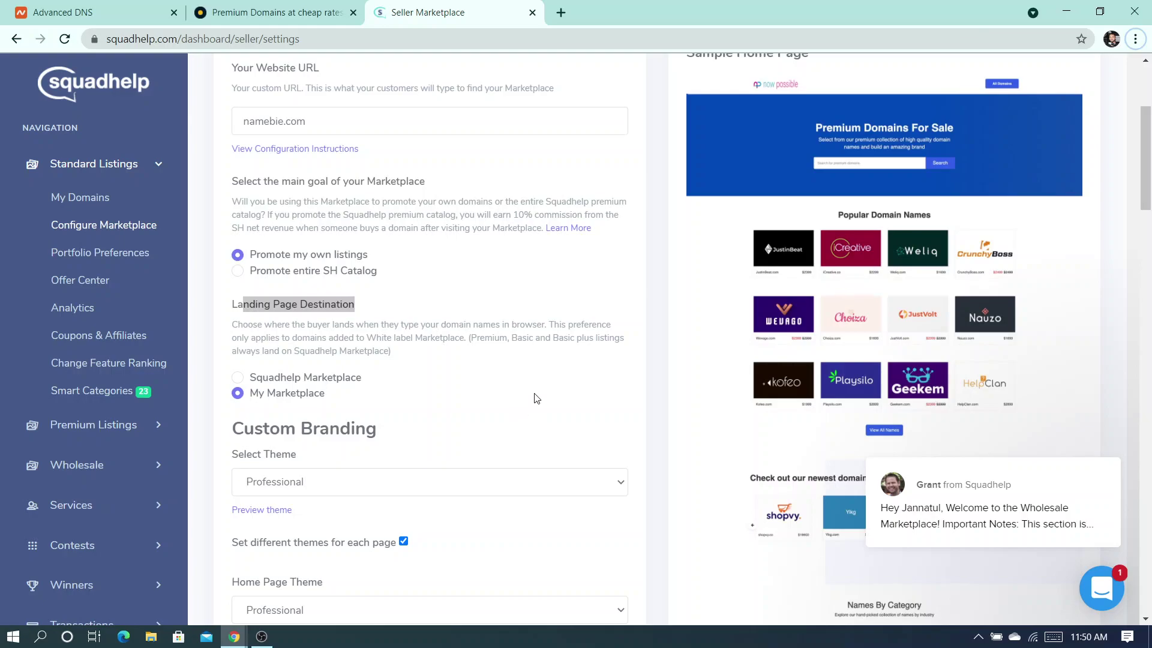
pyautogui.scroll(-3, 528, 390)
pyautogui.scroll(-2, 496, 240)
pyautogui.click(500, 147)
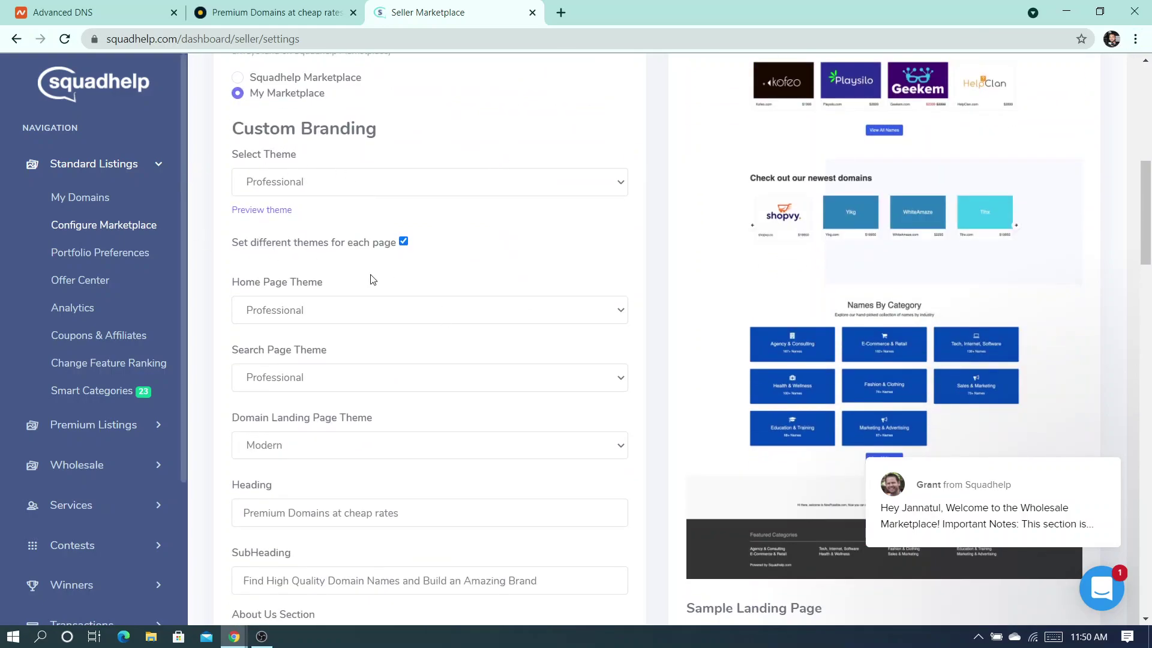
# Review the live Namebie home page from its heading through the popular domains and categories, and open the Usbie.com listing.
pyautogui.click(276, 12)
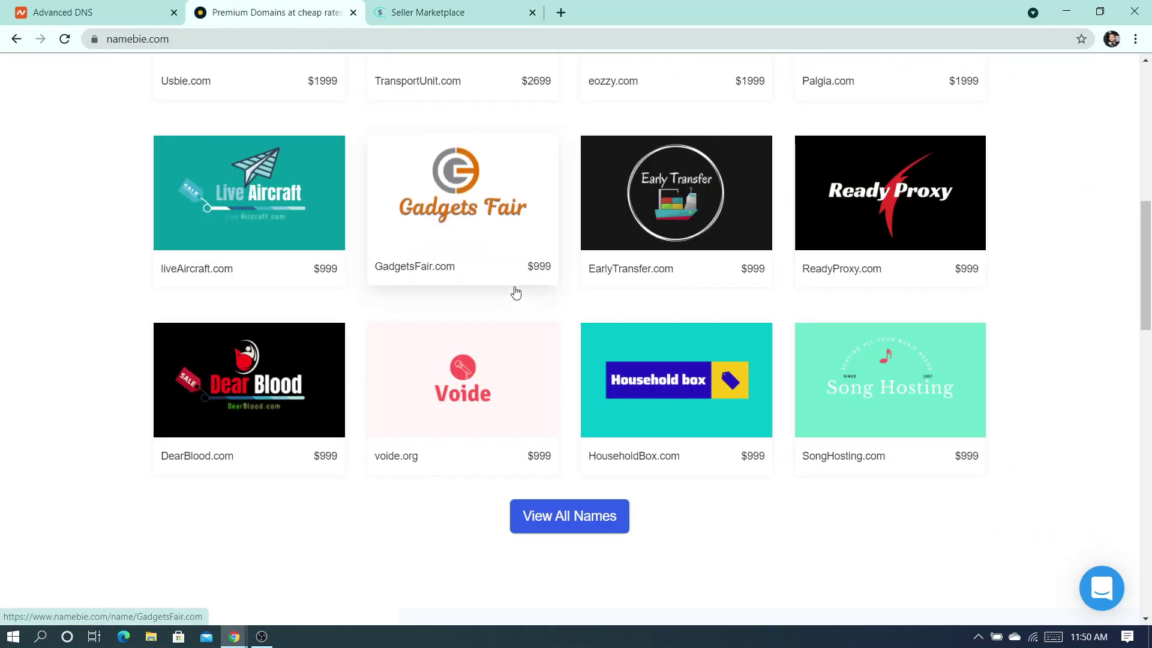
pyautogui.scroll(10, 429, 285)
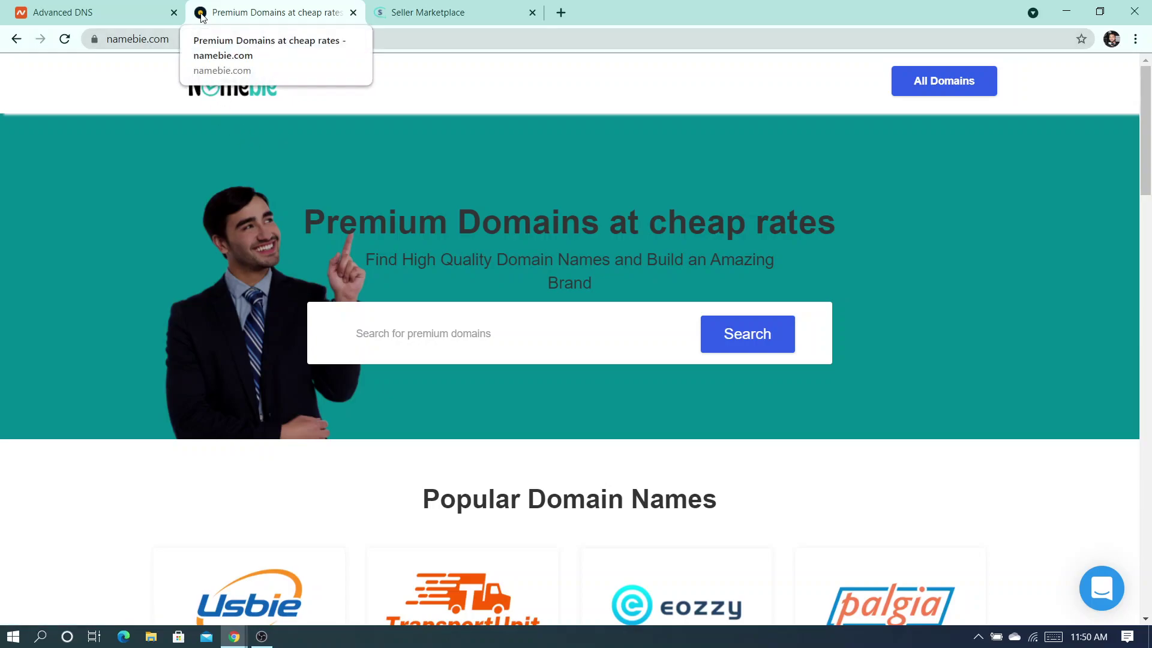
pyautogui.moveTo(342, 213); pyautogui.dragTo(848, 252)
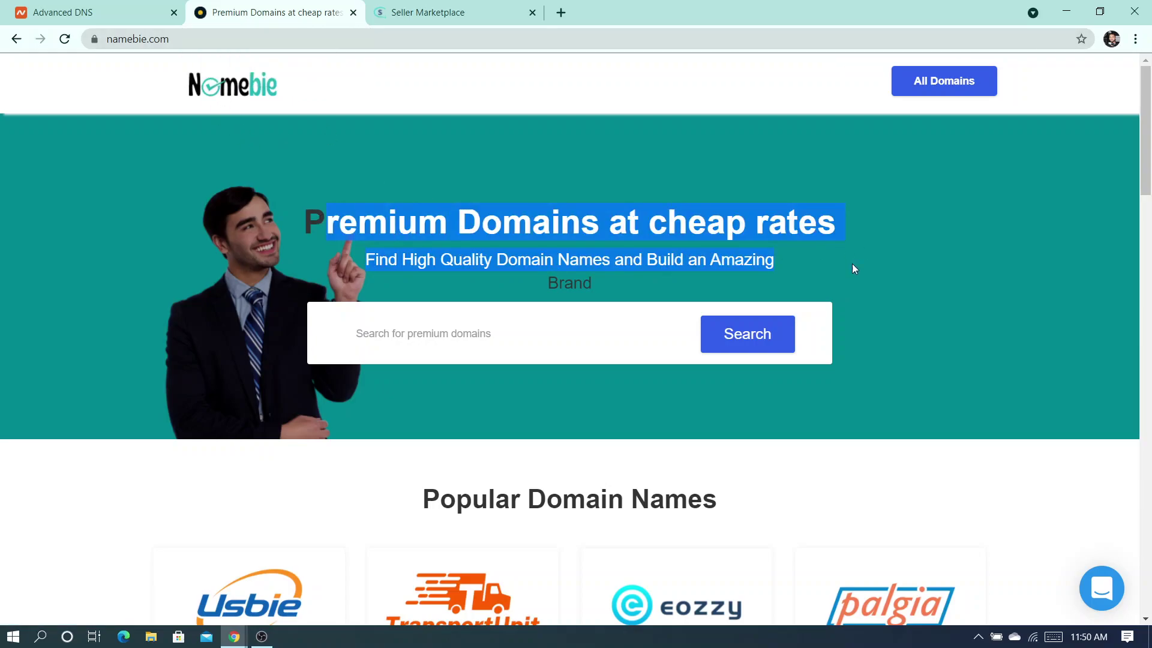
pyautogui.scroll(-4, 609, 249)
pyautogui.scroll(-15, 769, 314)
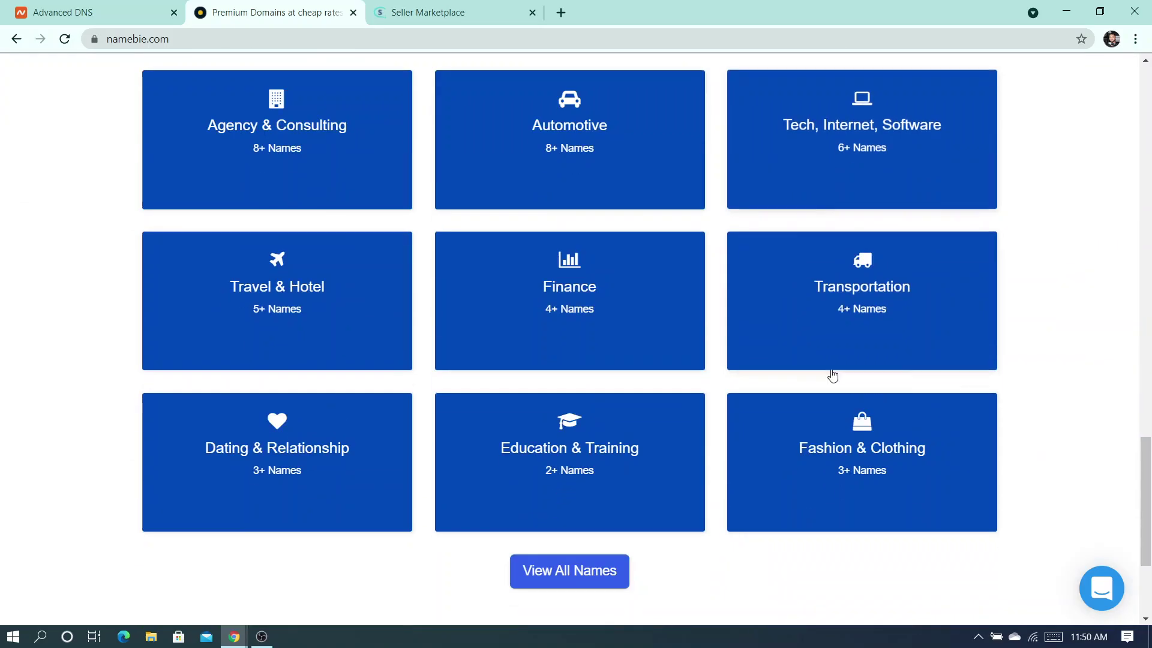
pyautogui.scroll(-3, 807, 356)
pyautogui.scroll(12, 755, 478)
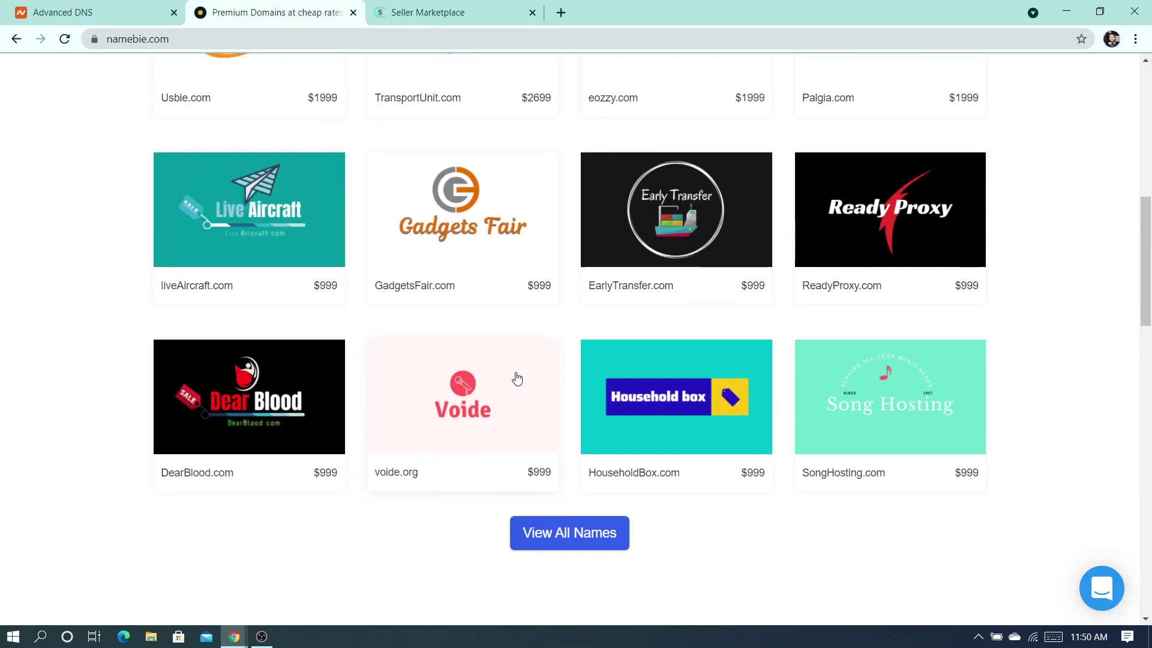
pyautogui.scroll(7, 517, 379)
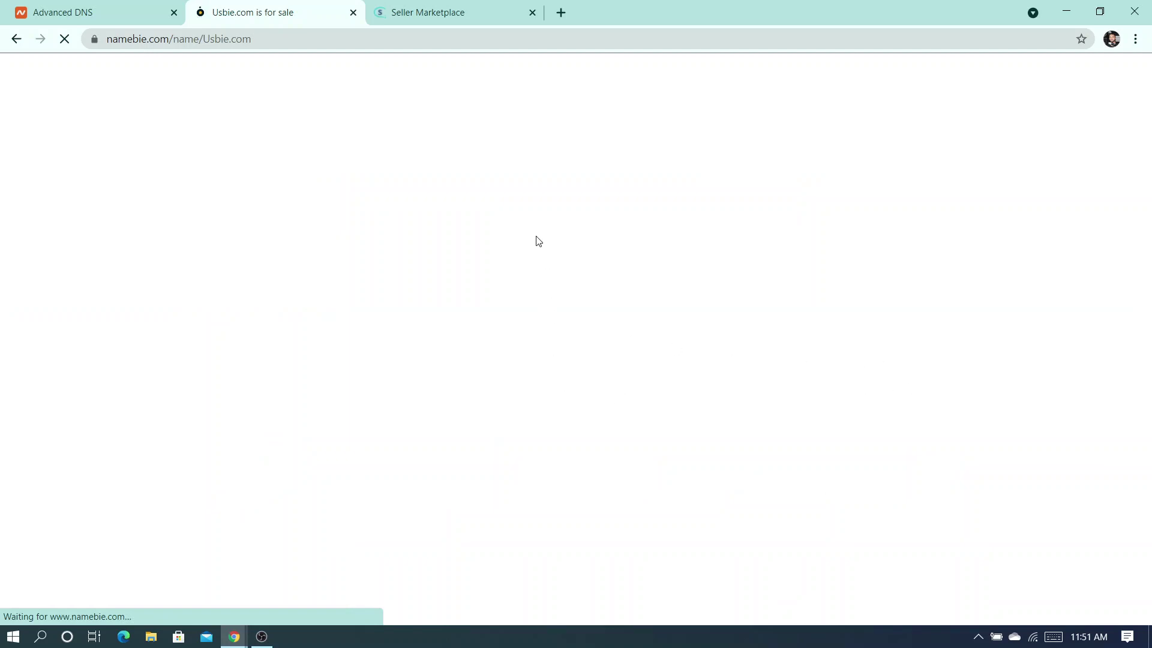
# Return to the Squadhelp marketplace settings and view the available Home Page Theme choices without changing the theme.
pyautogui.click(438, 17)
pyautogui.scroll(-1, 362, 459)
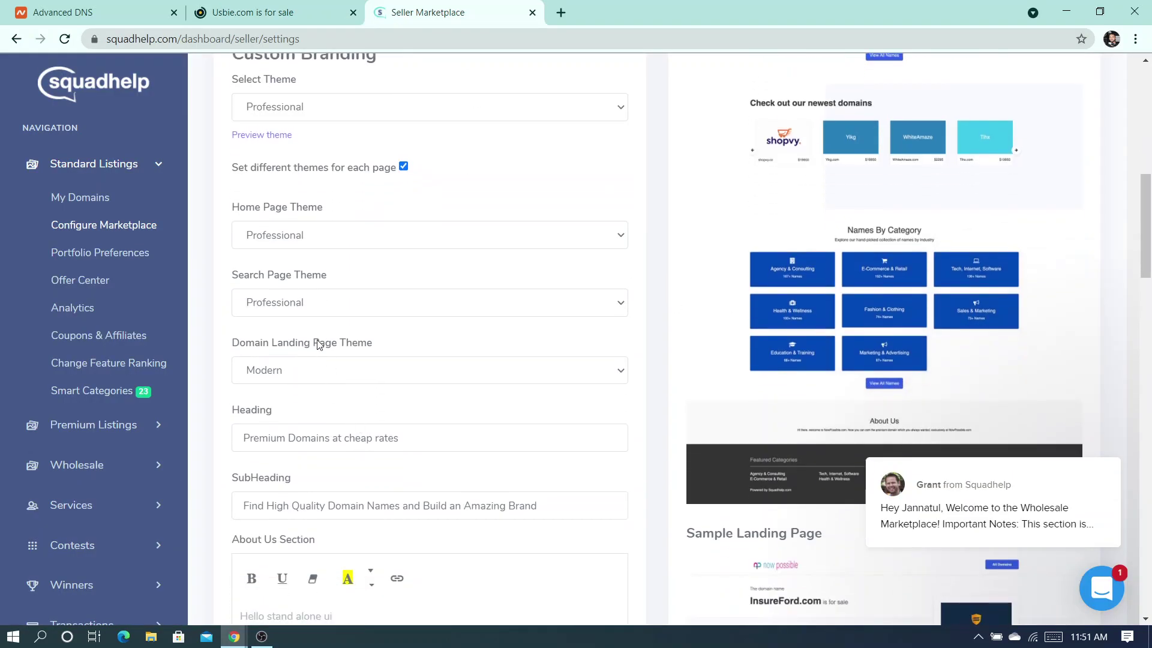
pyautogui.click(385, 237)
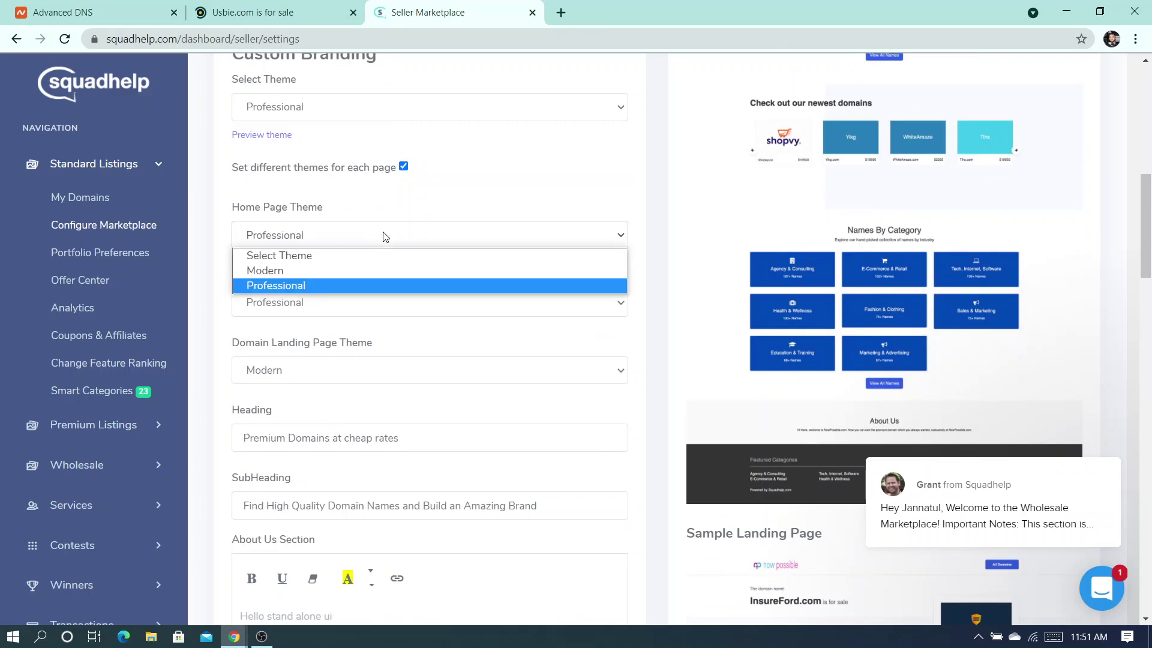
pyautogui.click(467, 209)
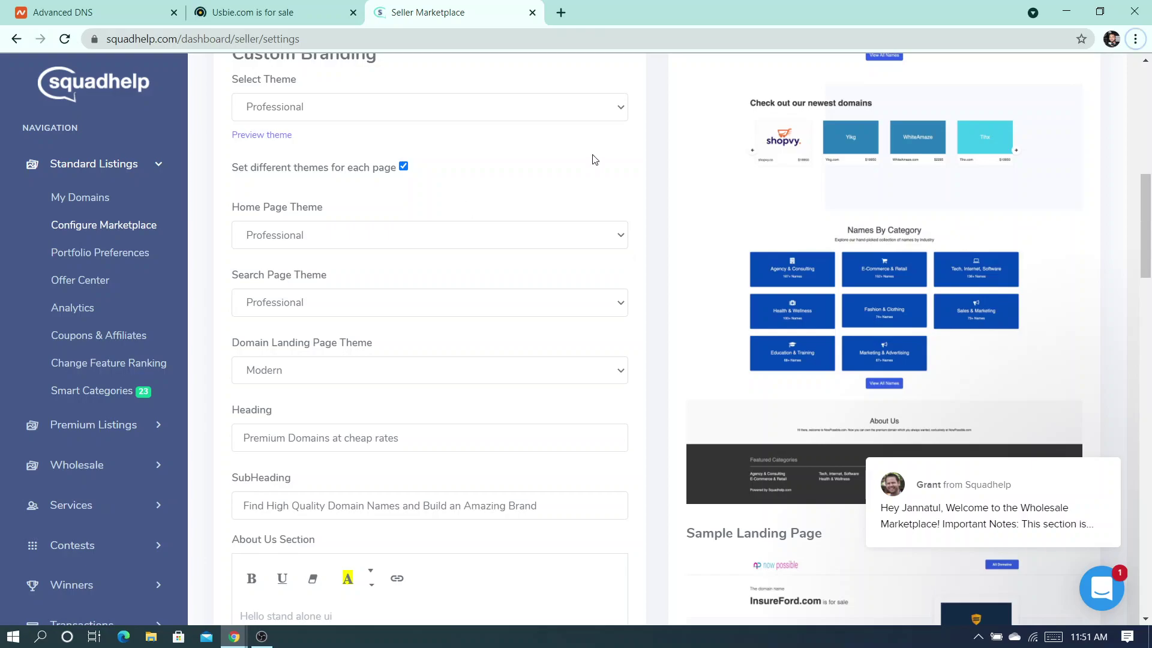
pyautogui.scroll(3, 492, 168)
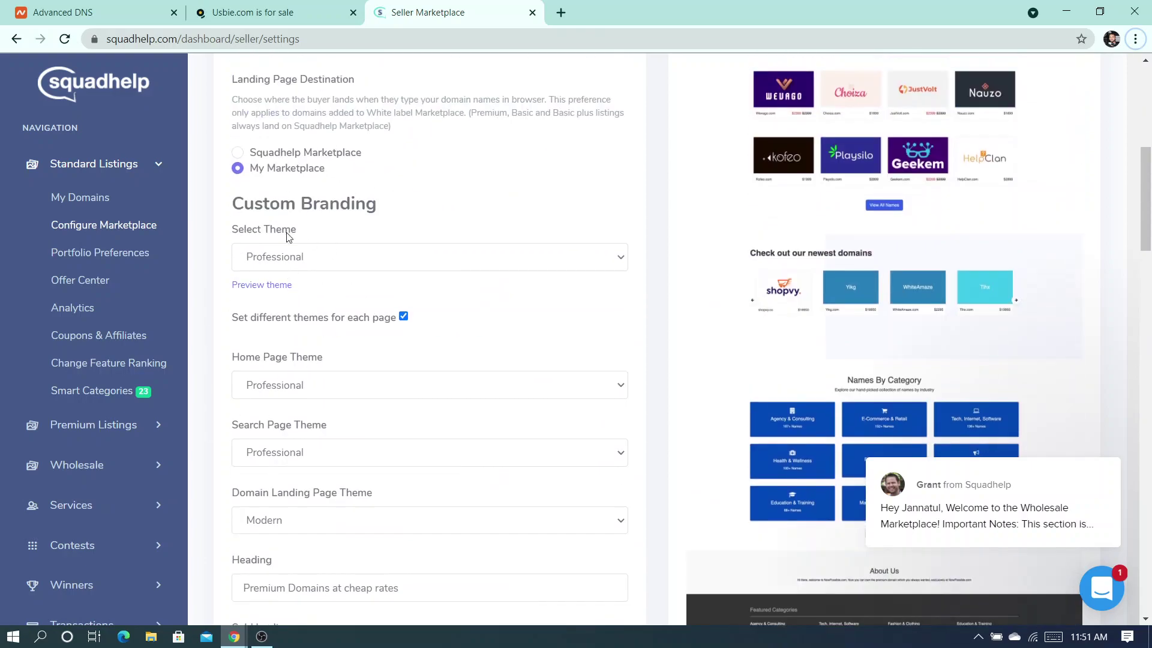
pyautogui.scroll(-8, 360, 234)
pyautogui.scroll(5, 414, 240)
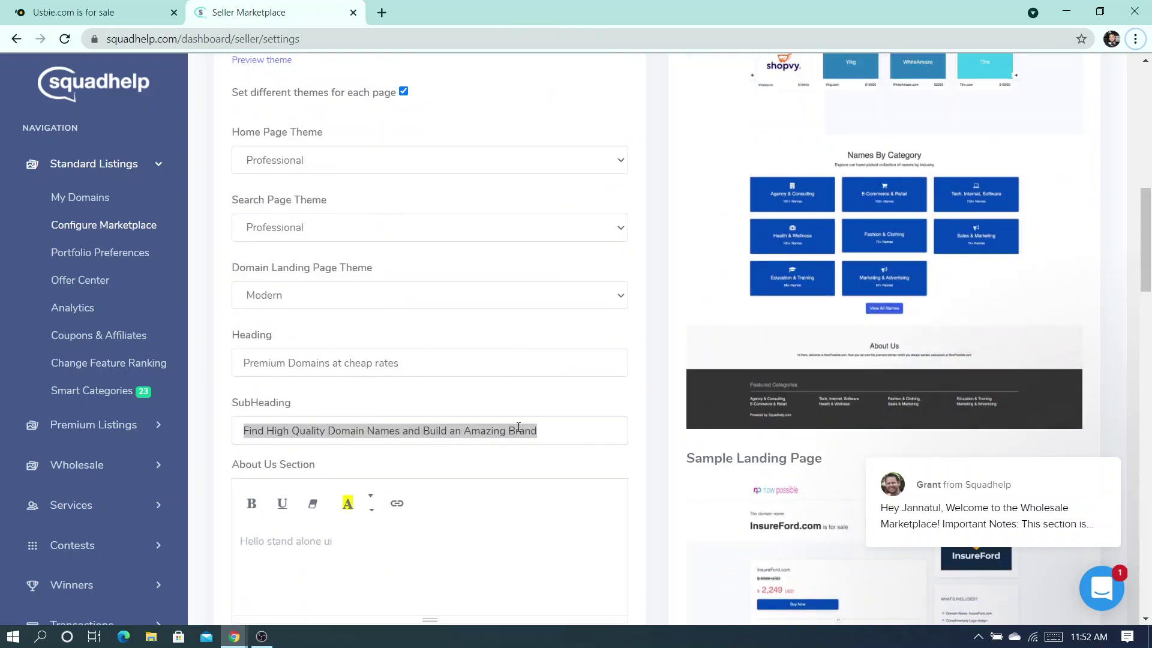
# Examine the subheading, logo and favicon settings, and compare the branding with the live Usbie.com listing page.
pyautogui.click(518, 428)
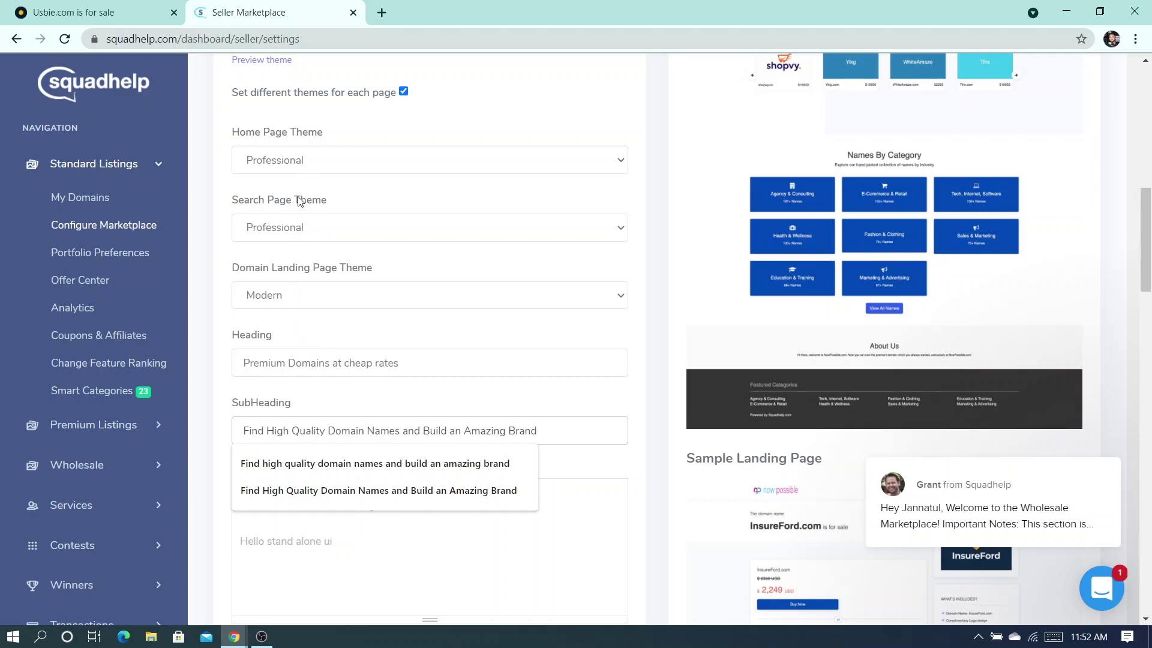
pyautogui.scroll(-5, 306, 172)
pyautogui.scroll(-4, 365, 230)
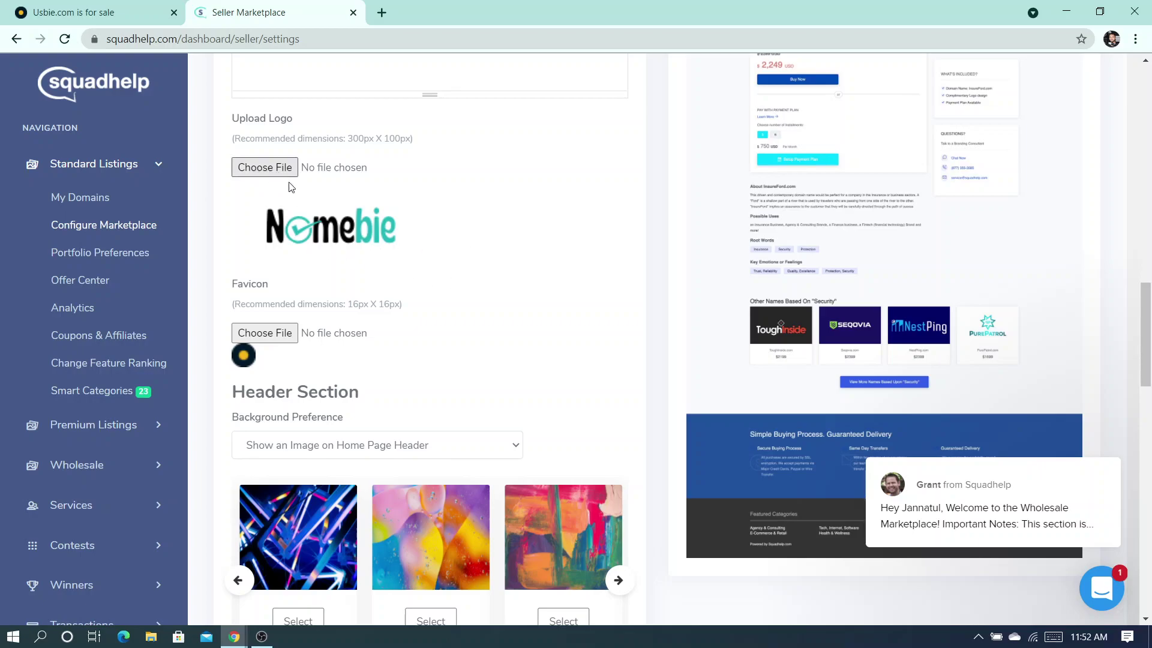
pyautogui.scroll(-3, 391, 276)
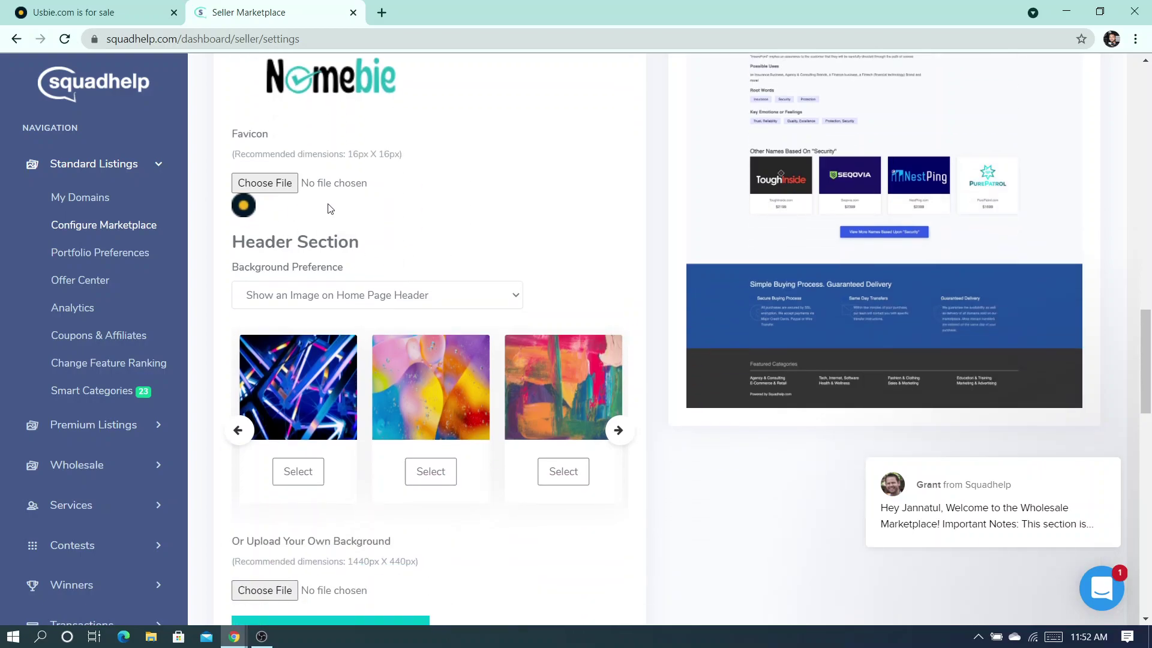
pyautogui.click(137, 8)
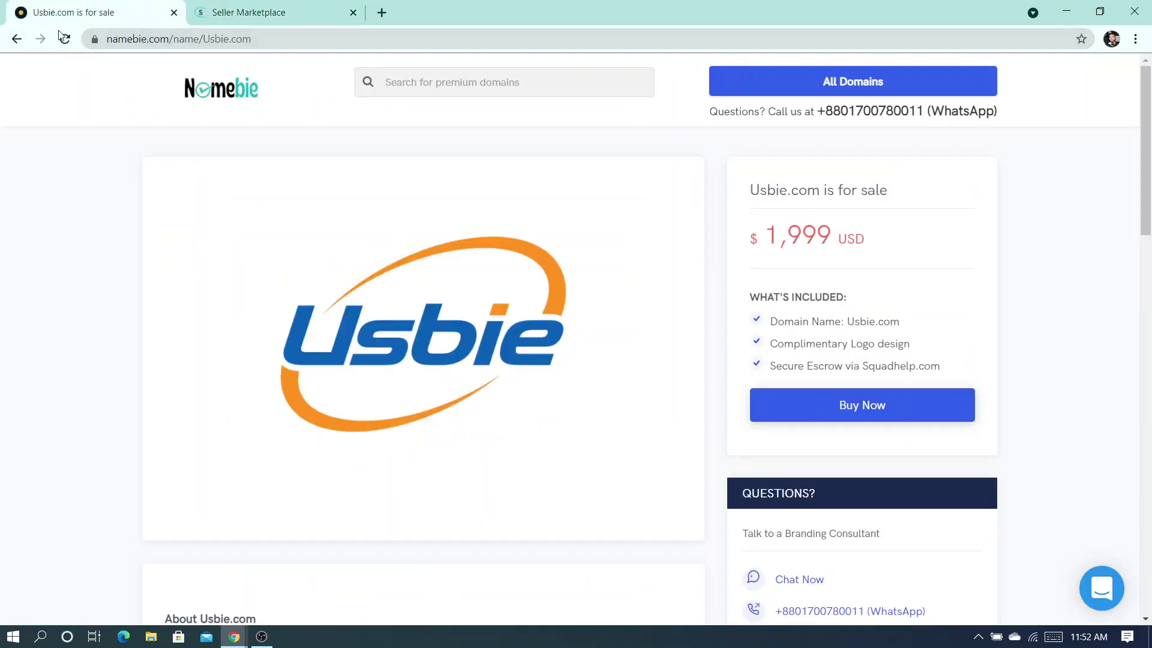
pyautogui.click(260, 10)
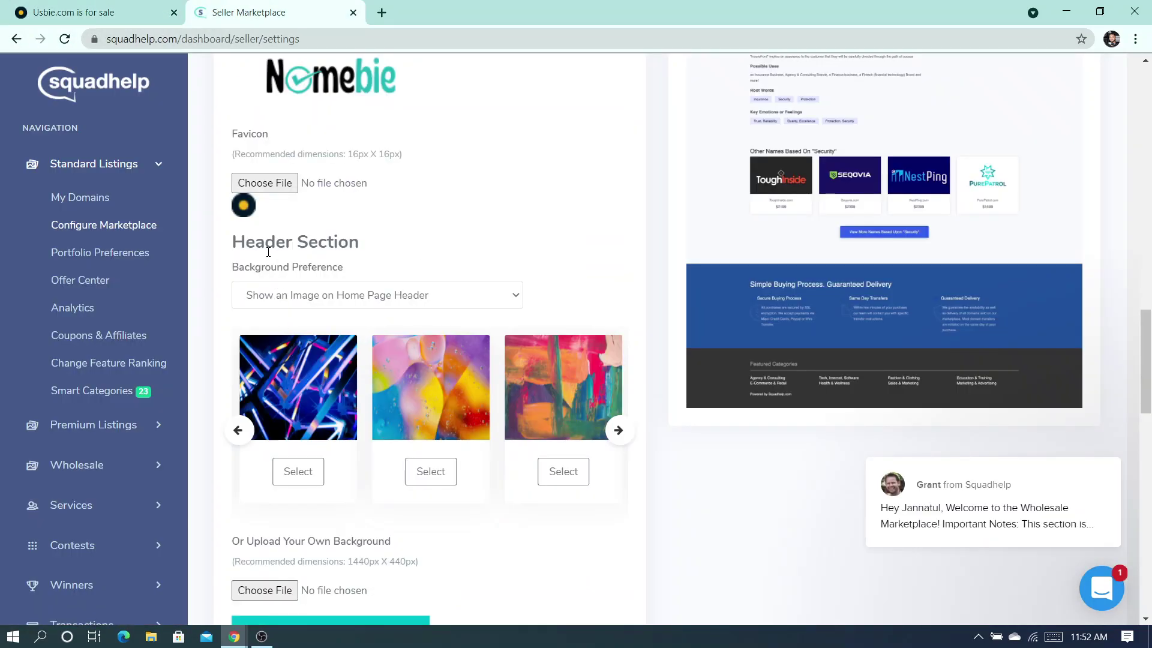
# Examine the uploaded header background image in the settings and open the live Namebie home page for comparison.
pyautogui.scroll(-6, 386, 271)
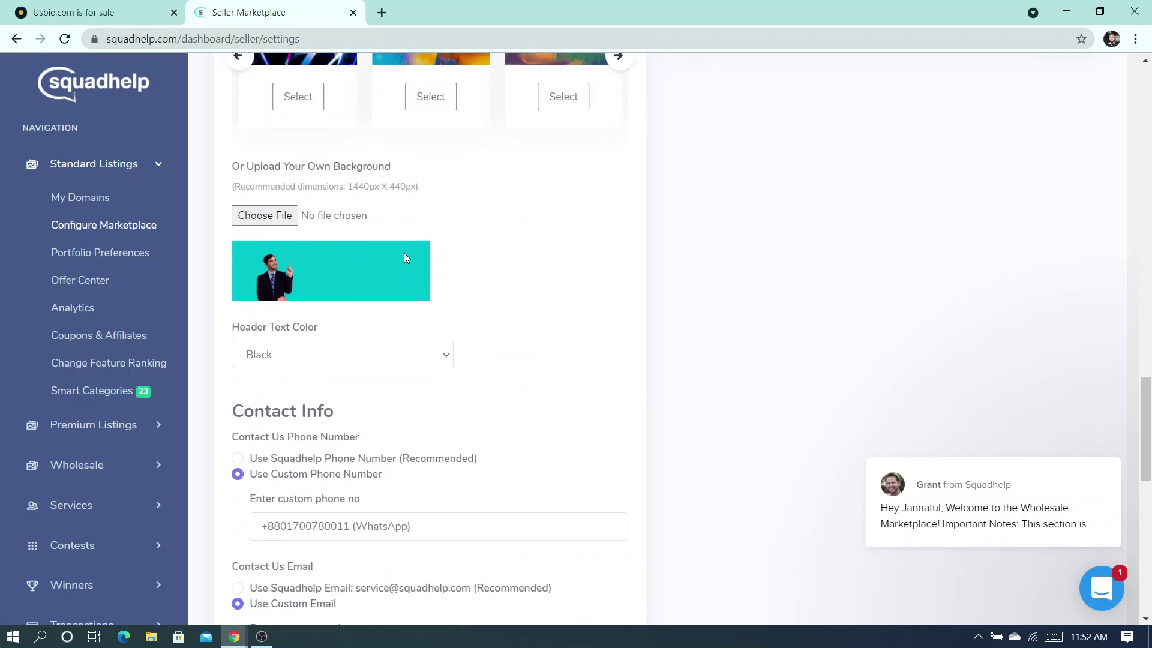
pyautogui.click(134, 8)
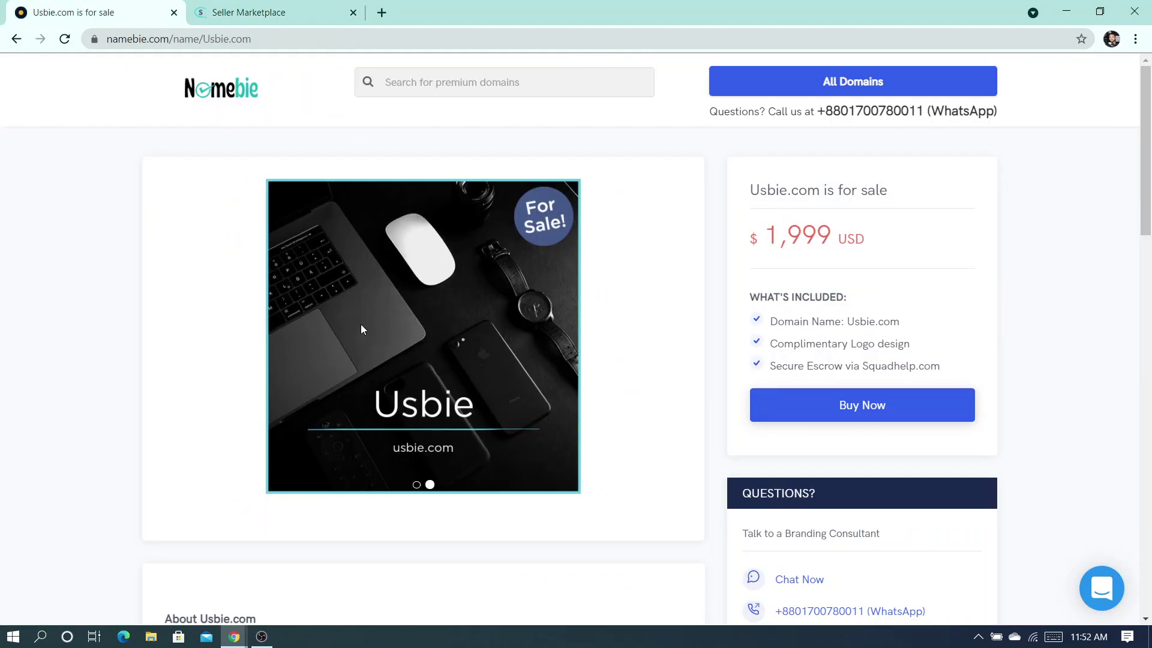
pyautogui.click(195, 118)
pyautogui.click(264, 10)
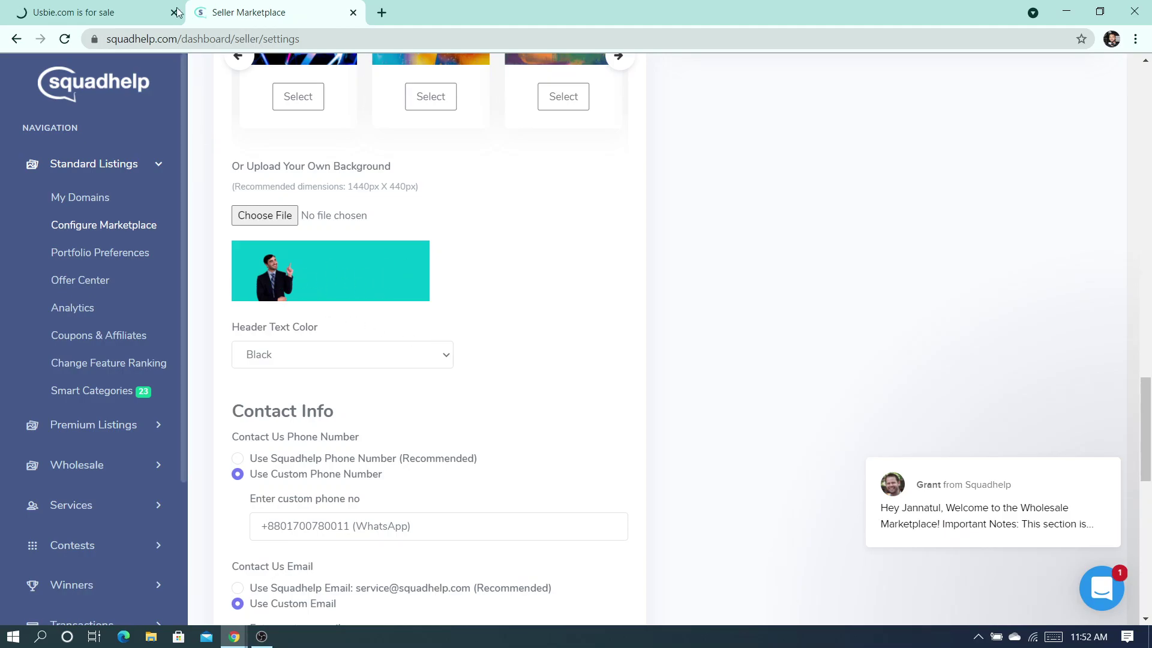
pyautogui.click(147, 9)
# Check the Header Text Color setting against the heading and subheading text on the live Namebie home page.
pyautogui.click(322, 8)
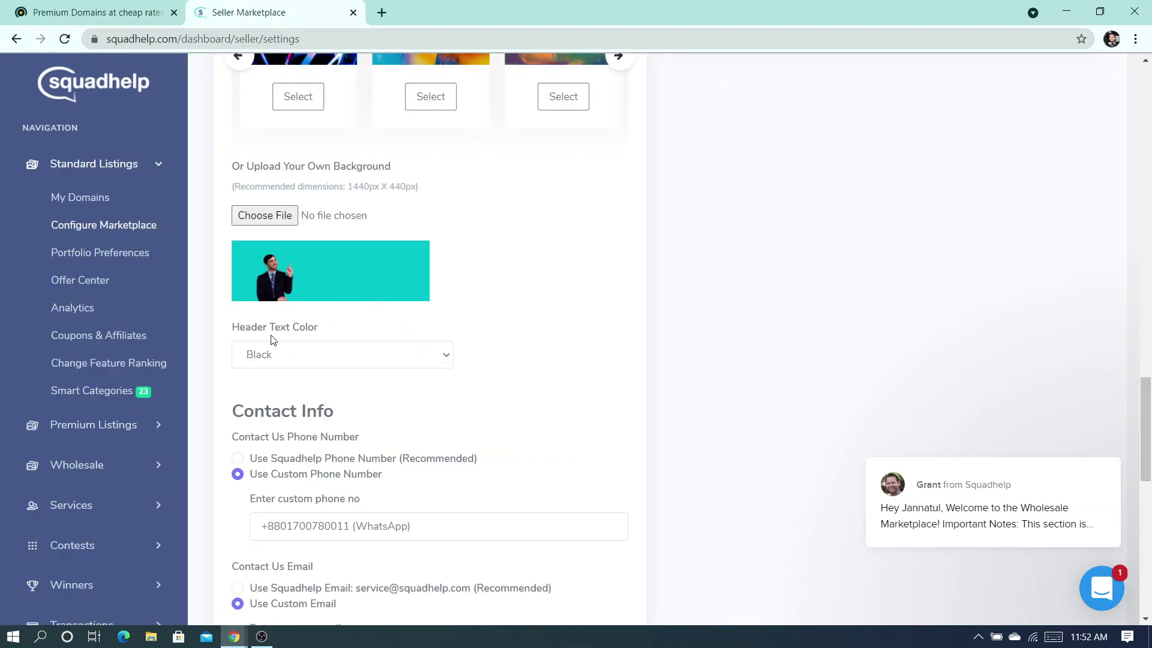
pyautogui.click(99, 12)
pyautogui.moveTo(341, 222); pyautogui.dragTo(686, 222)
pyautogui.moveTo(174, 226); pyautogui.dragTo(967, 414)
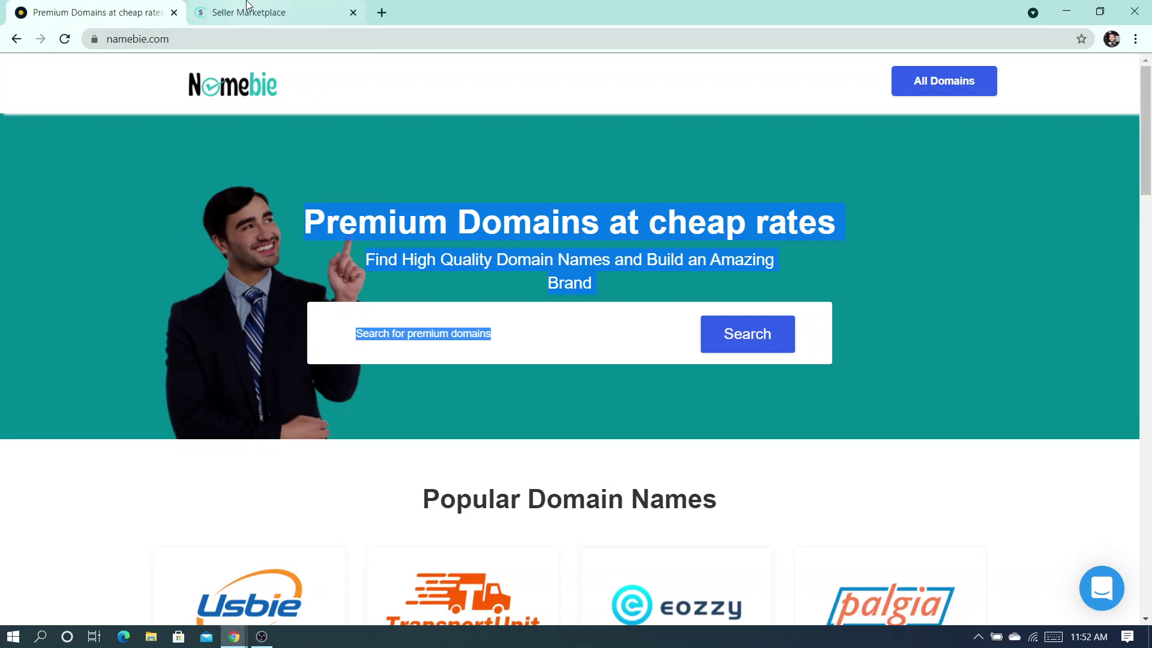
pyautogui.press('alt')
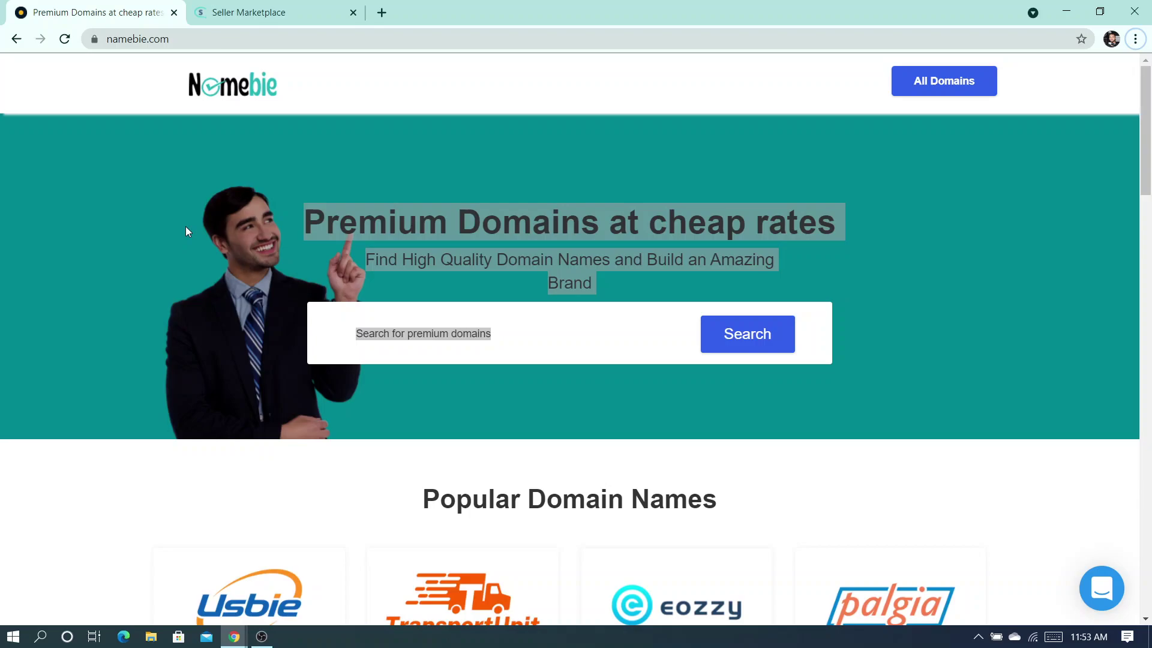
# Examine the heading, subheading and search area over the header background on the live Namebie home page.
pyautogui.moveTo(151, 142); pyautogui.dragTo(243, 351)
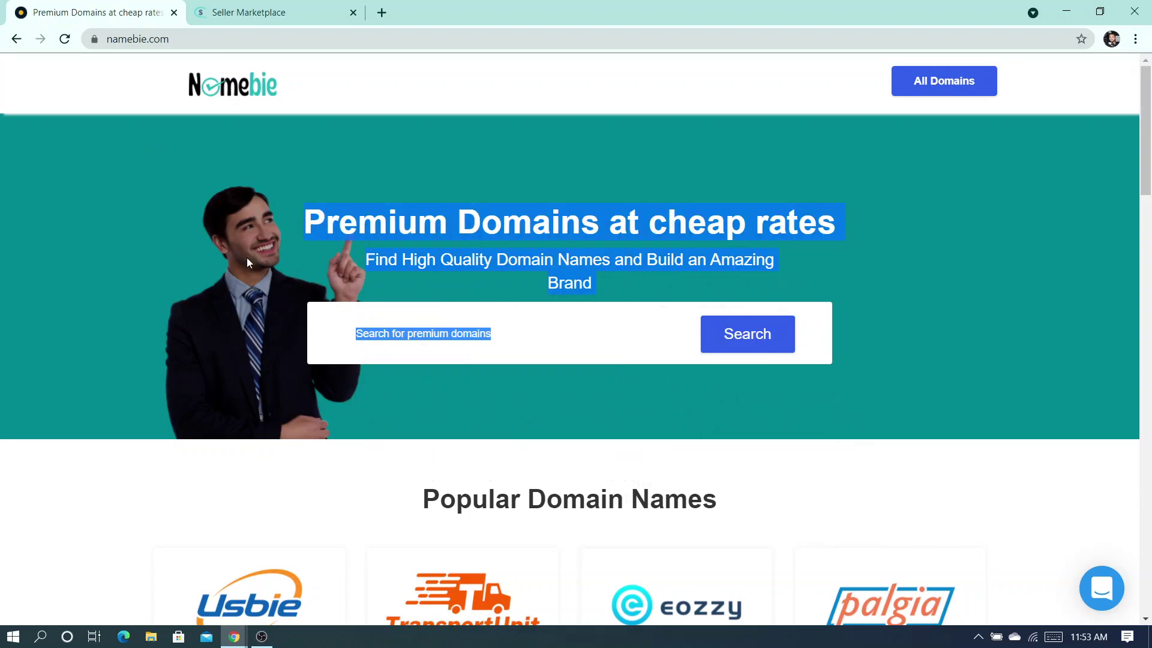
pyautogui.click(167, 194)
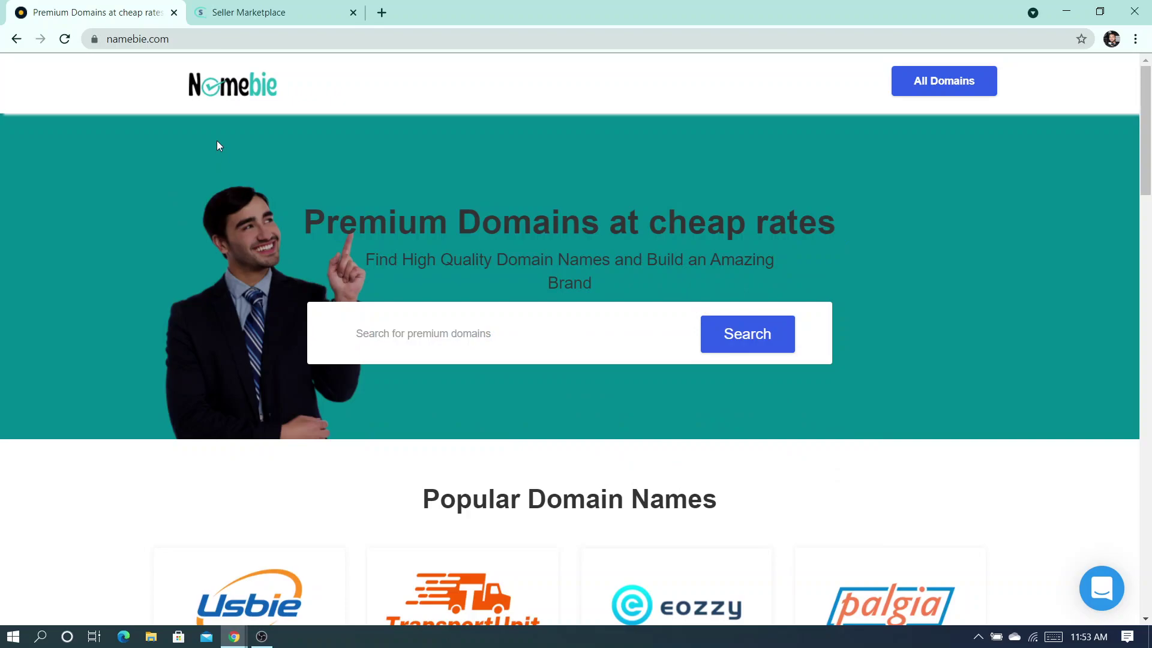
pyautogui.press('alt')
pyautogui.scroll(-1, 155, 254)
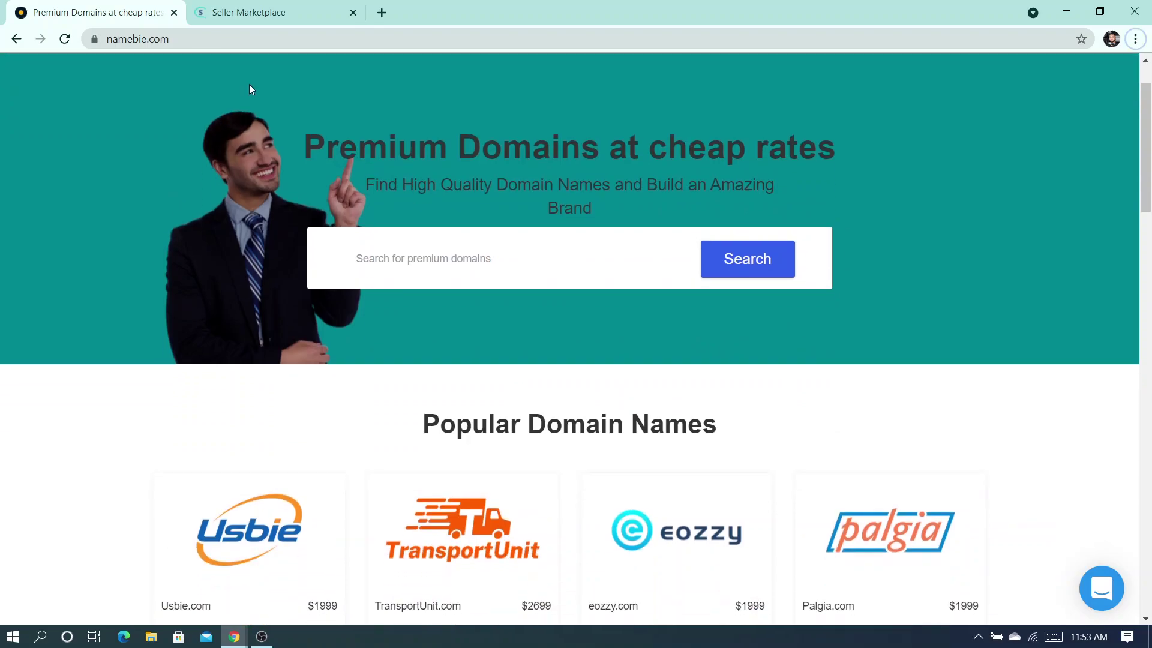
# Return to the Squadhelp marketplace settings and examine the custom phone number, custom email and Squadhelp Branding options.
pyautogui.click(258, 6)
pyautogui.scroll(-2, 452, 378)
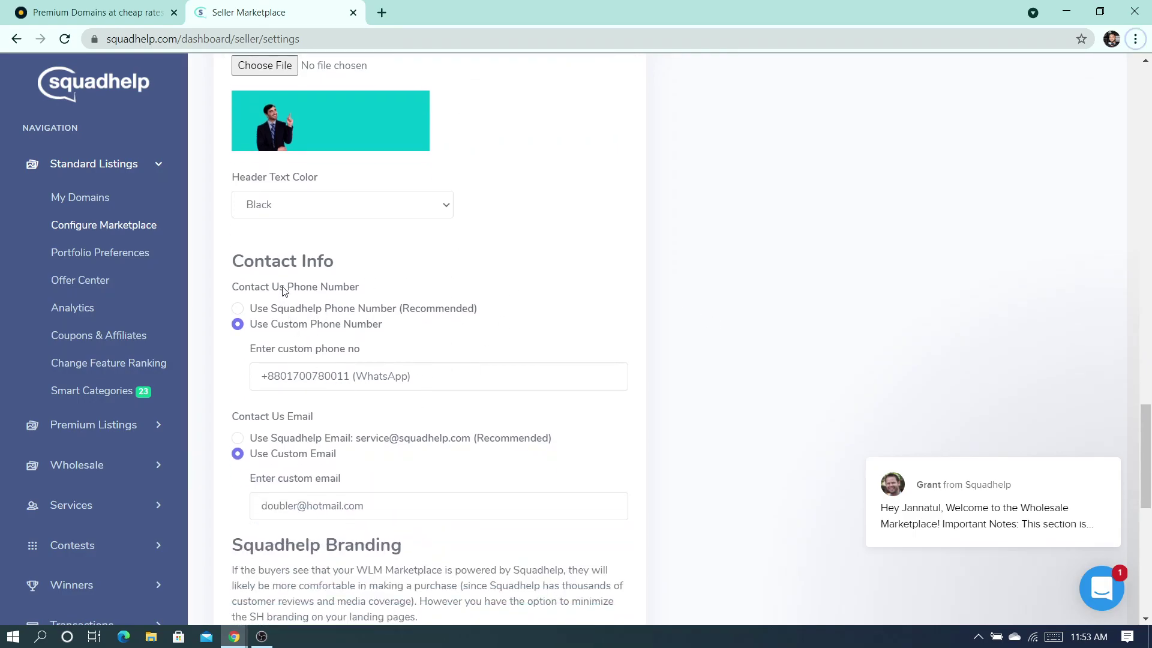
pyautogui.moveTo(418, 377); pyautogui.dragTo(246, 390)
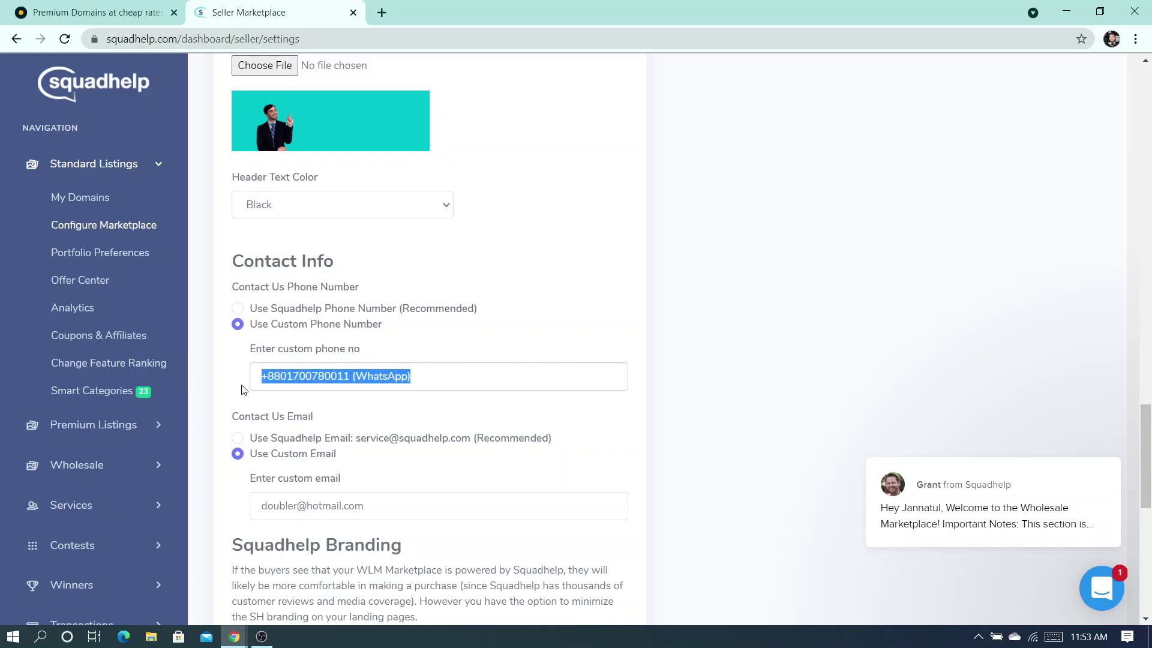
pyautogui.scroll(-1, 509, 286)
pyautogui.scroll(-2, 509, 287)
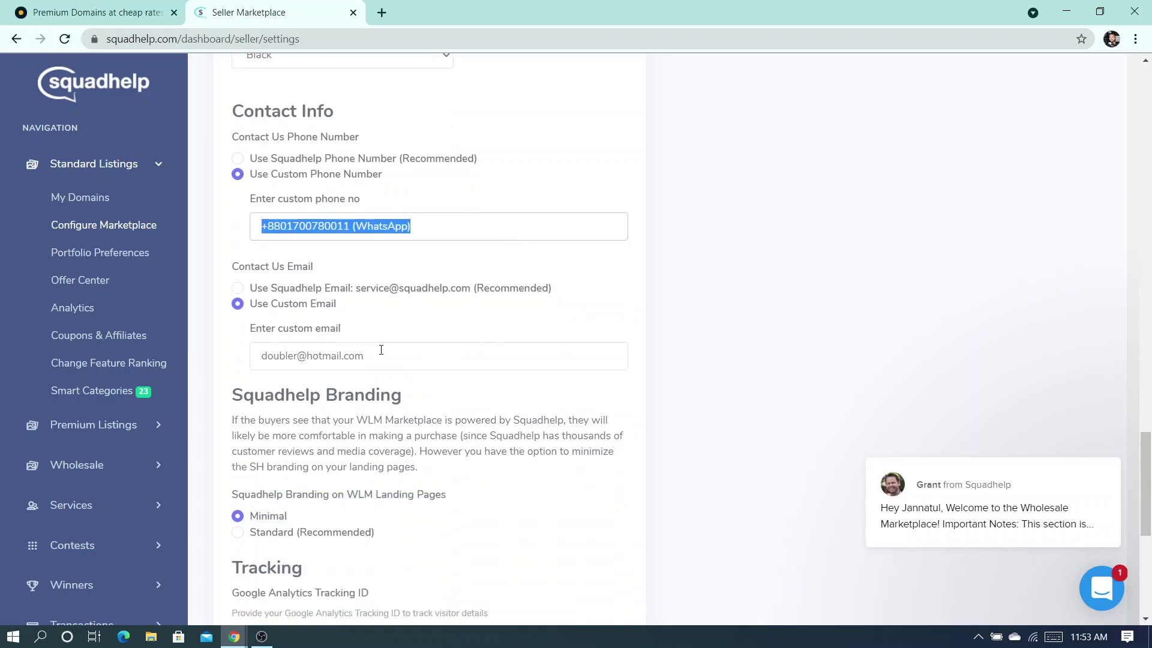
pyautogui.scroll(-3, 505, 262)
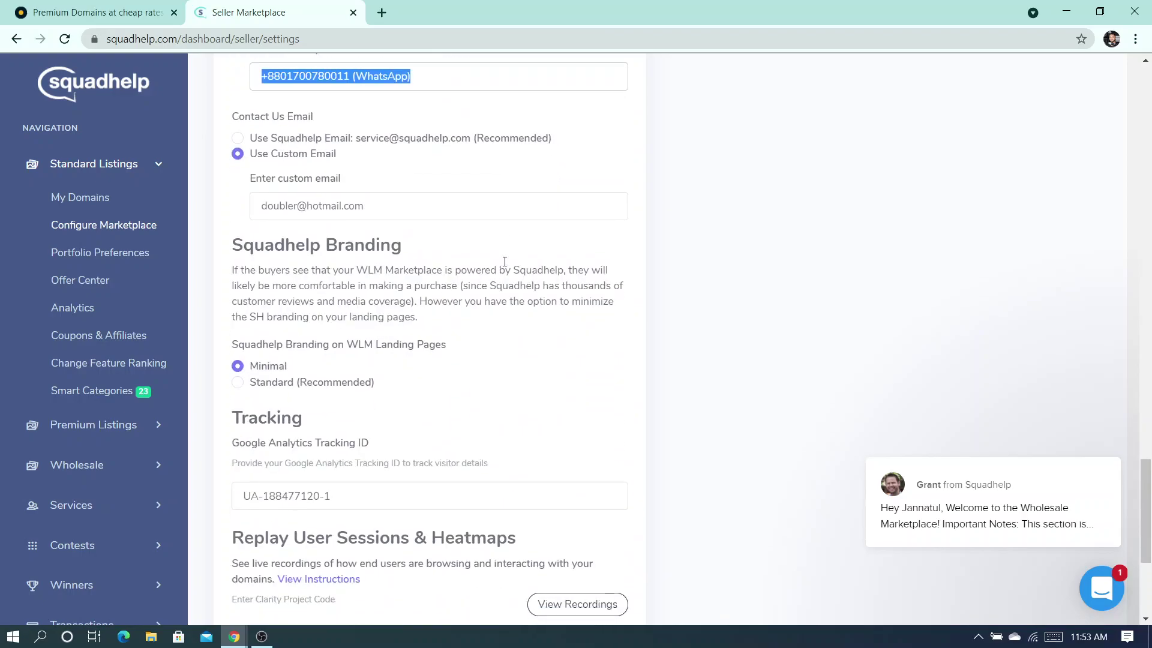
pyautogui.click(543, 233)
# Examine the Google Analytics Tracking ID, session replay and automatic price increase settings without changing them.
pyautogui.scroll(-5, 527, 383)
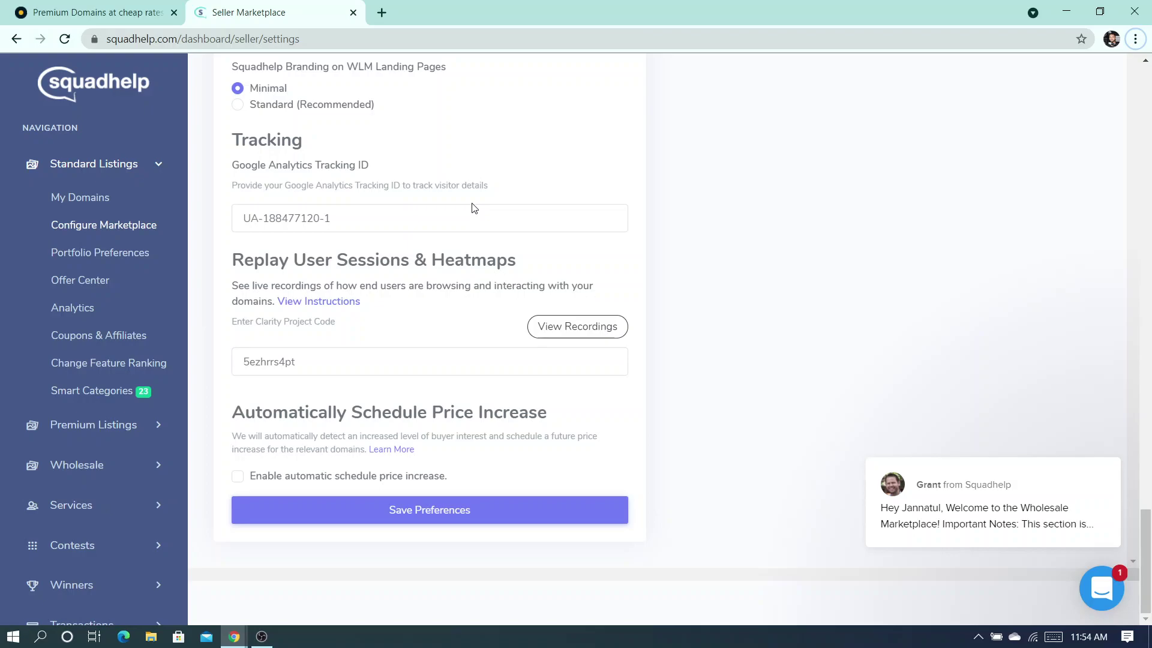
pyautogui.click(381, 13)
pyautogui.click(282, 12)
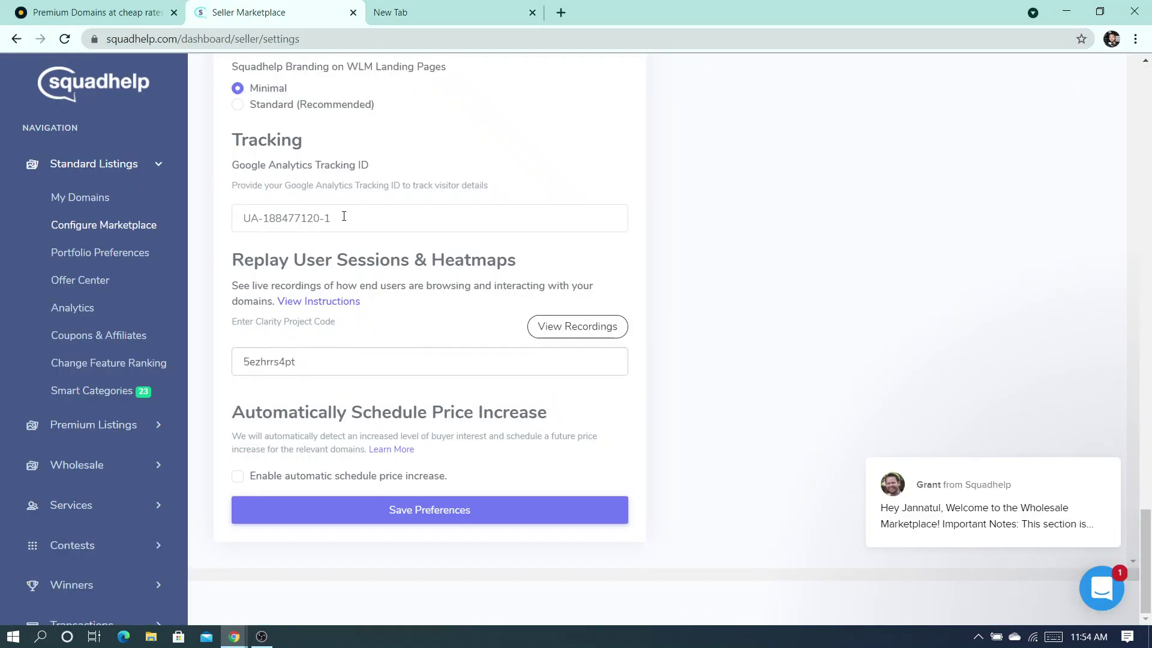
pyautogui.moveTo(343, 217); pyautogui.dragTo(228, 225)
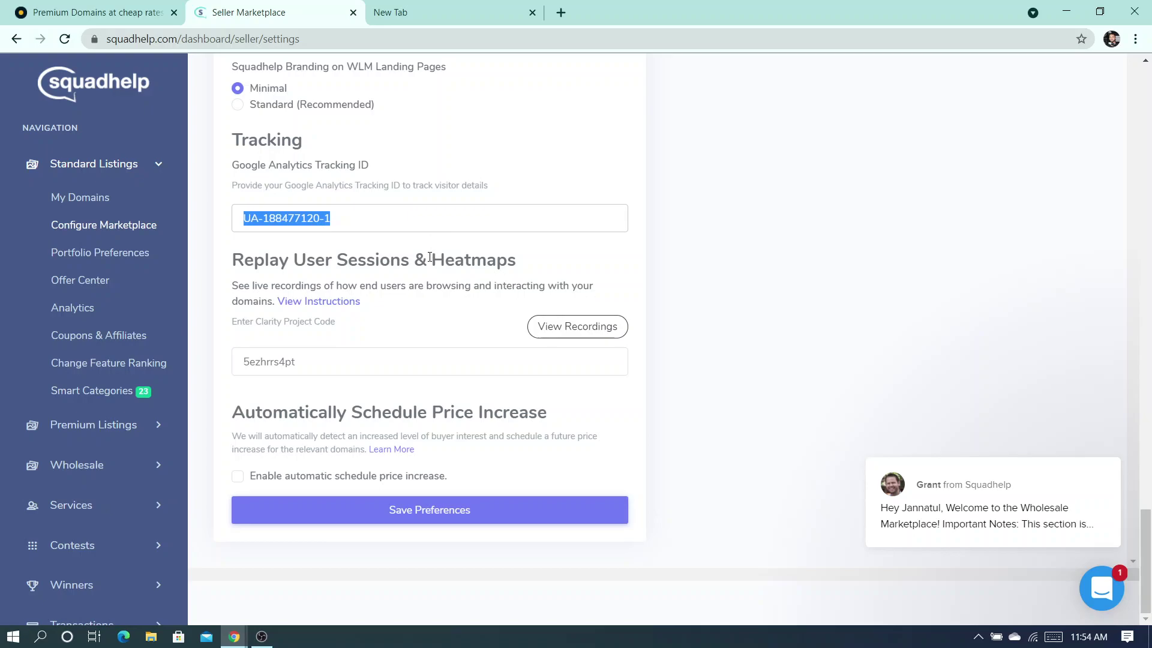
pyautogui.click(783, 264)
pyautogui.scroll(6, 789, 272)
pyautogui.scroll(-4, 789, 272)
pyautogui.scroll(4, 790, 272)
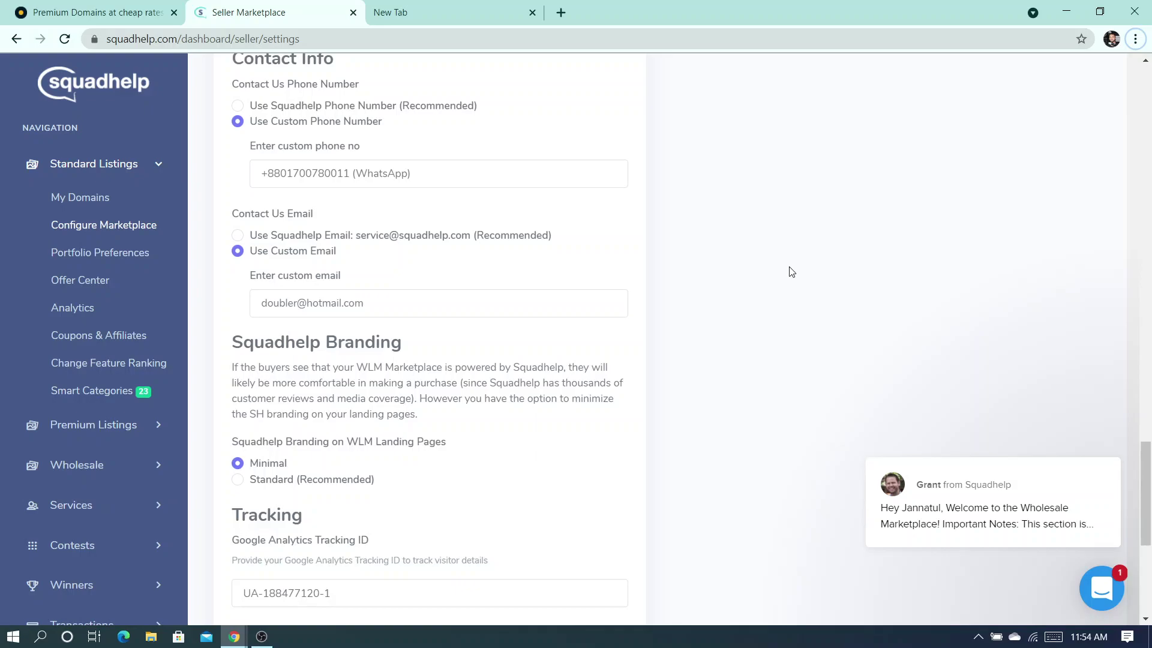
# Browse the live Namebie home page from the popular domain names to the footer, and return to the marketplace settings.
pyautogui.click(144, 7)
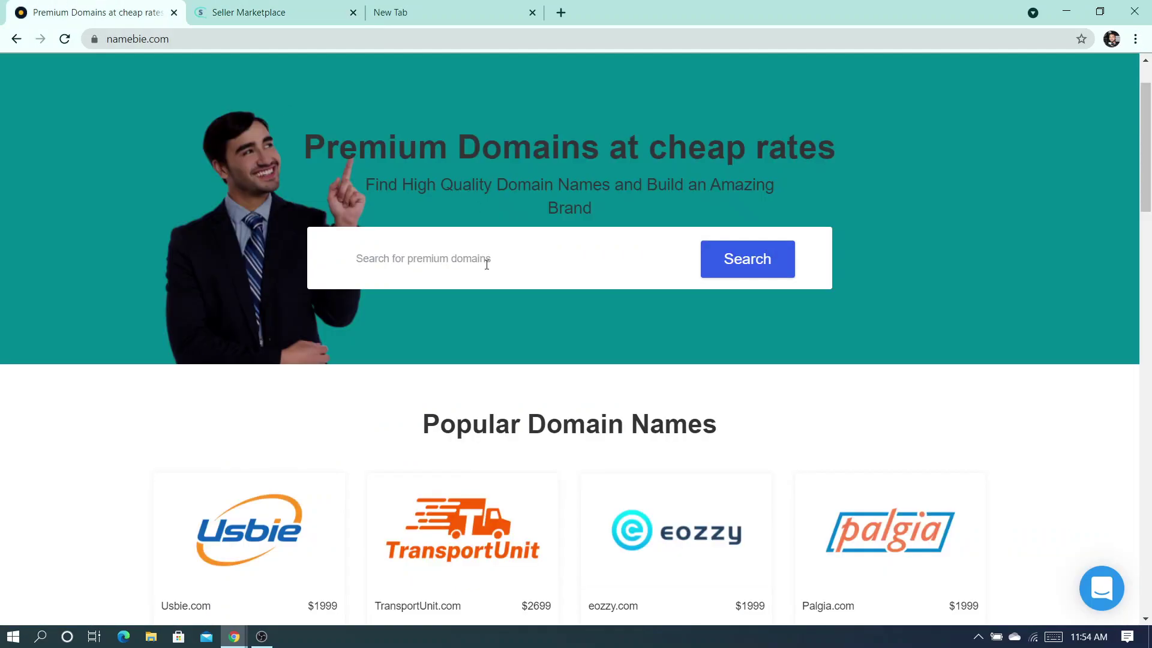
pyautogui.scroll(-10, 776, 231)
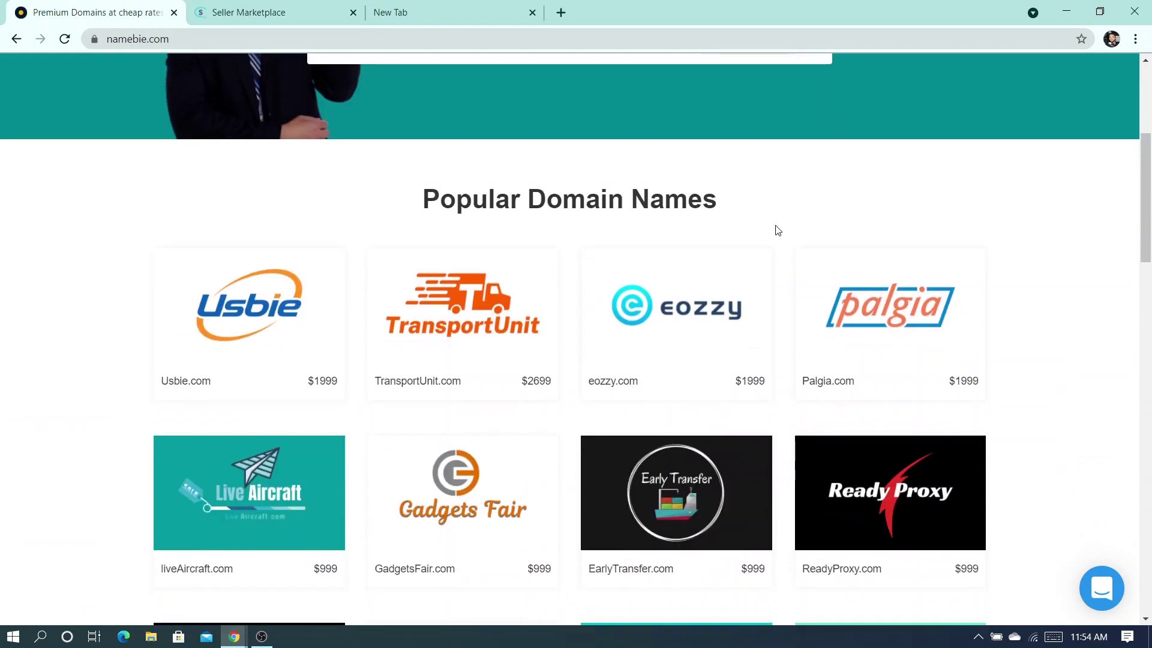
pyautogui.scroll(-12, 731, 244)
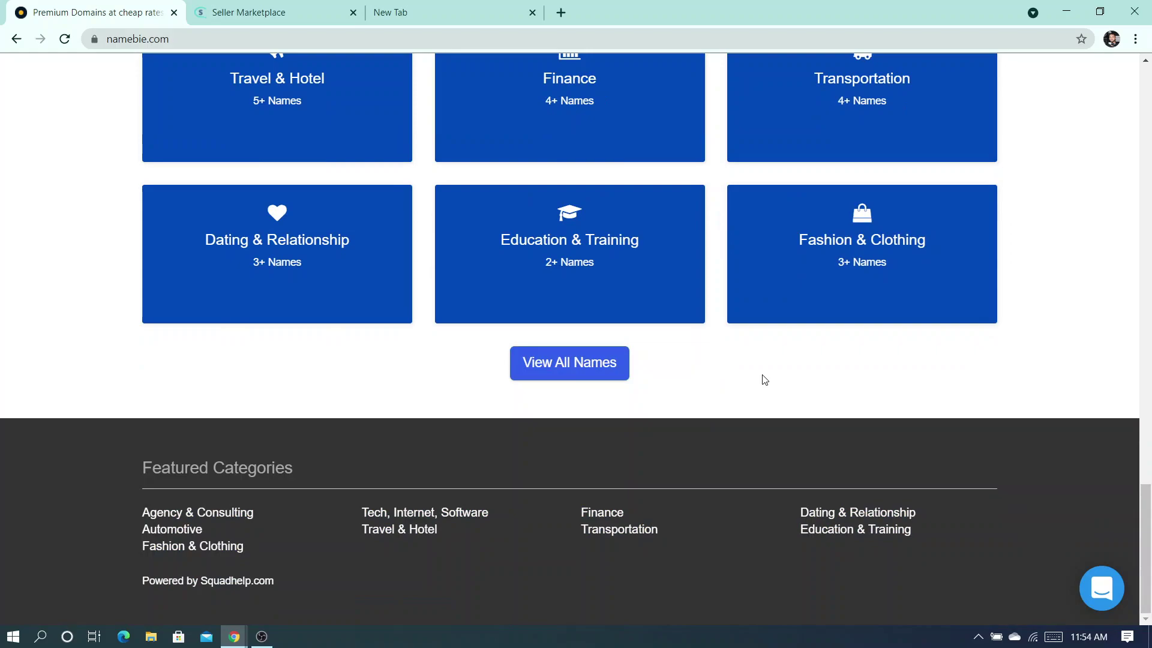
pyautogui.click(260, 8)
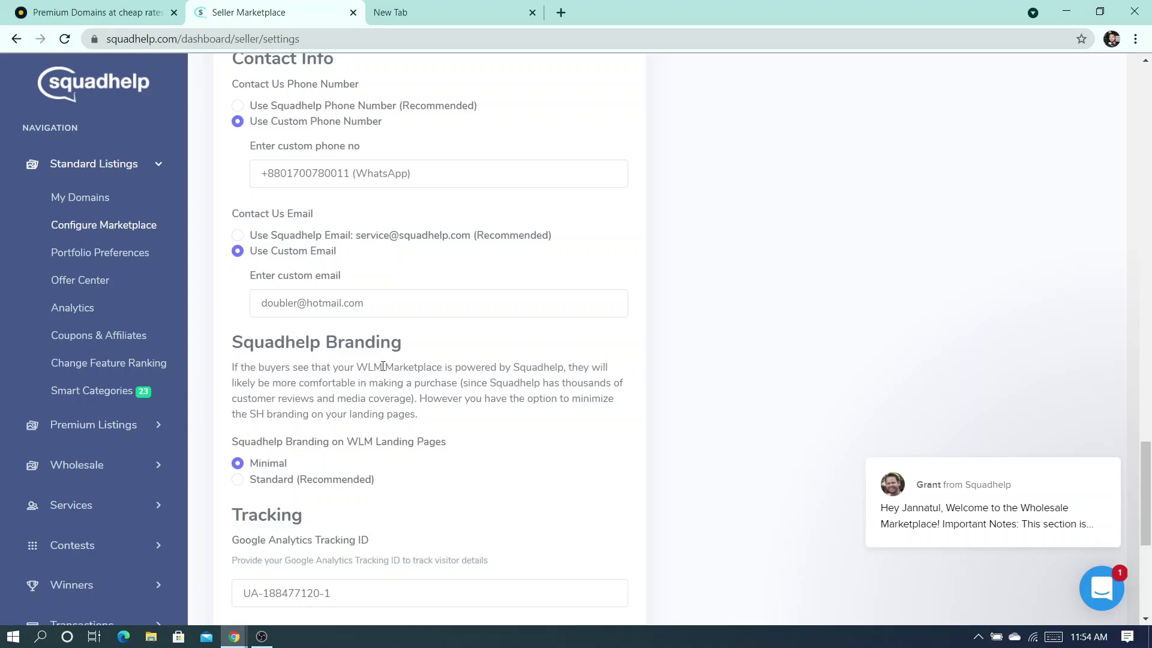
# Open My Domains under Standard Listings and bring up the Add New Listings form with its domain names box ready for entry.
pyautogui.click(84, 202)
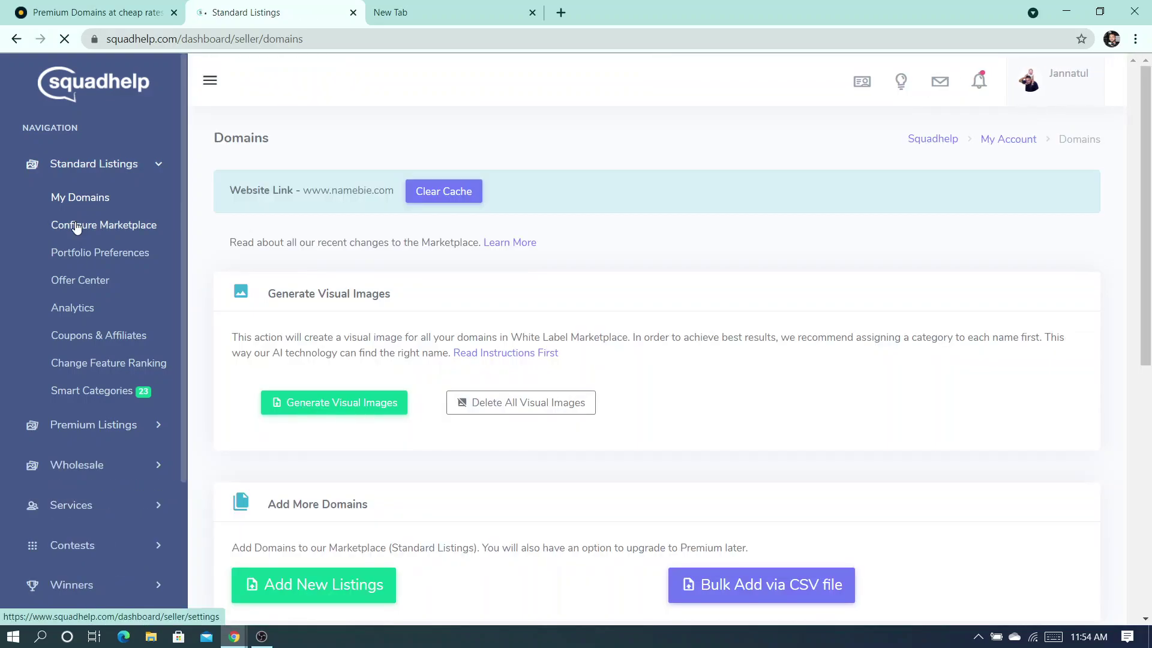
pyautogui.scroll(-5, 672, 374)
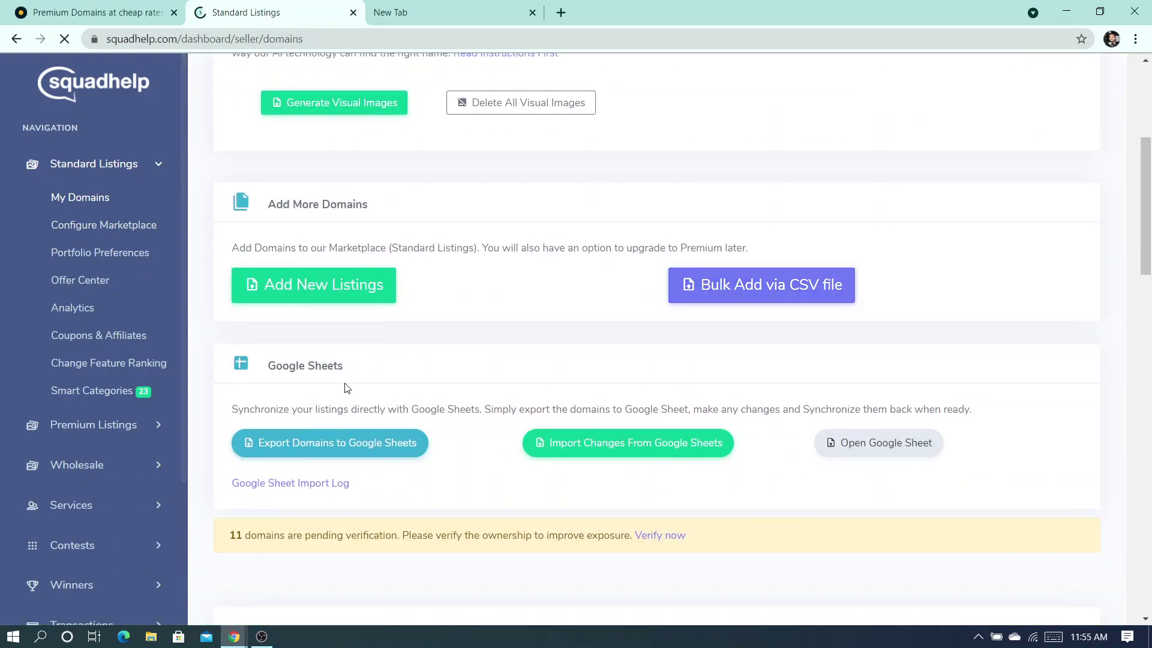
pyautogui.click(327, 292)
pyautogui.click(340, 420)
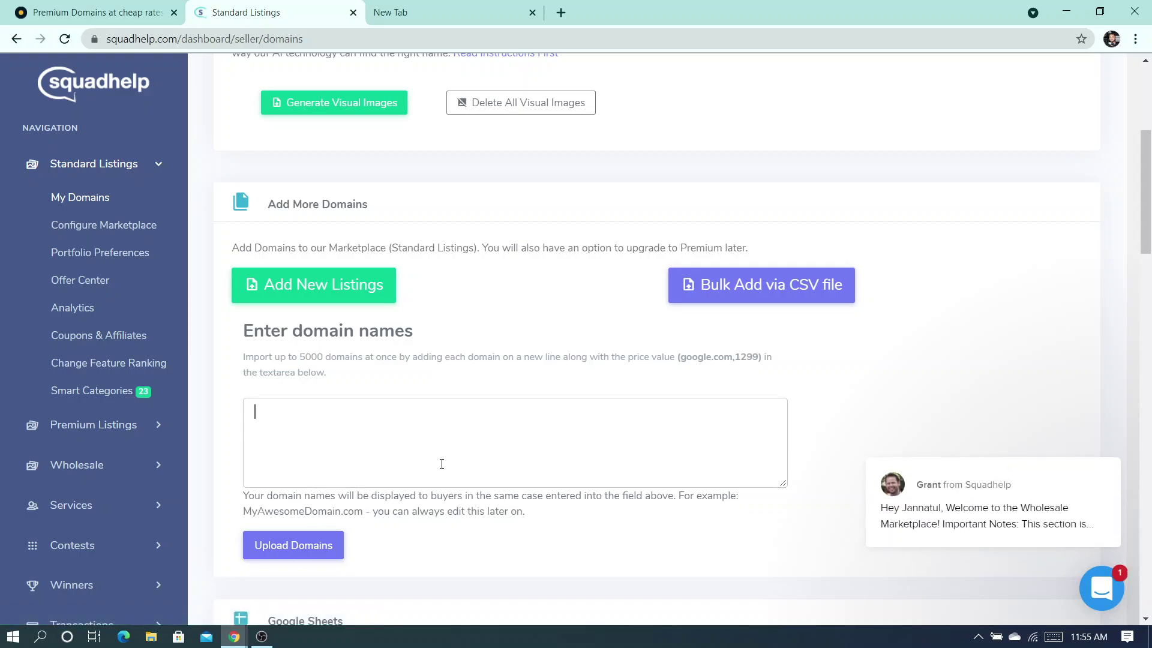
# View the live Namebie home page from the category section up to its header, and return to the Standard Listings page.
pyautogui.click(101, 12)
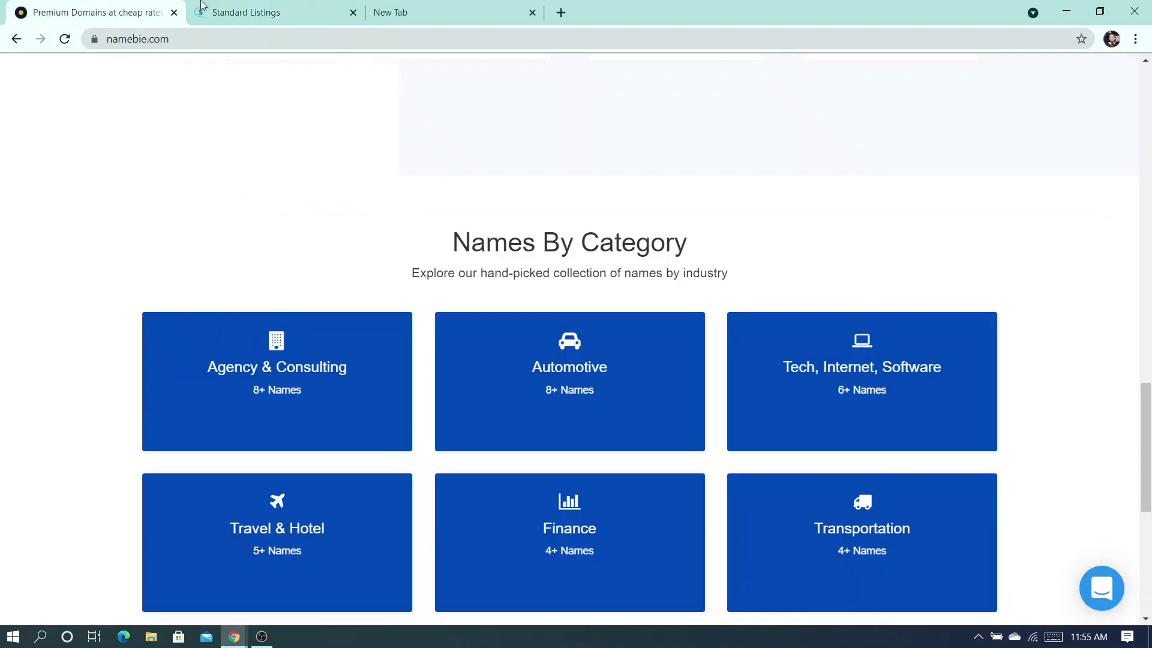
pyautogui.scroll(1, 294, 334)
pyautogui.scroll(15, 302, 342)
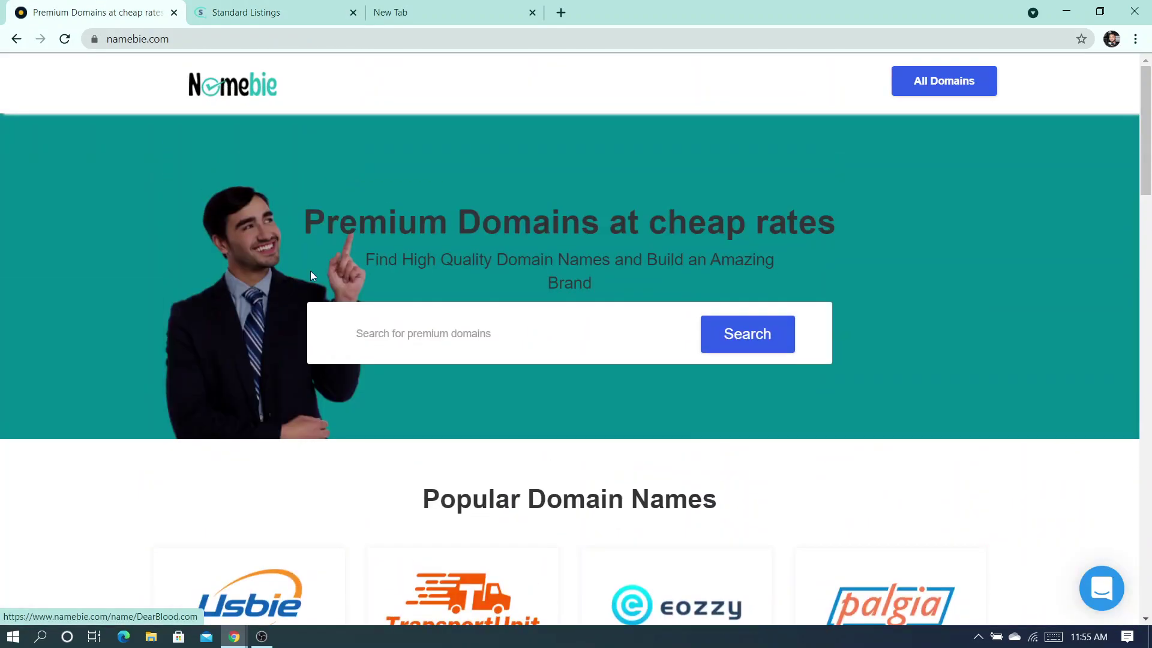
pyautogui.hotkey('ctrl', 'Tab')
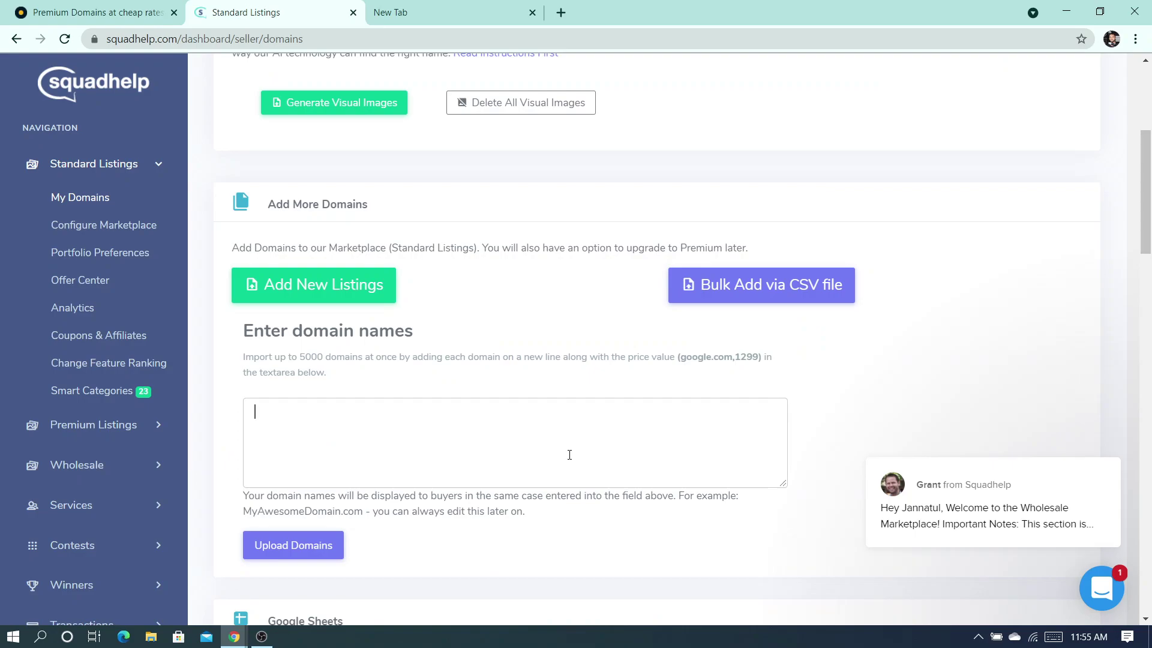
# Open the linked Google Sheet of all namebie.com domains from the Google Sheets section of Standard Listings.
pyautogui.scroll(5, 569, 471)
pyautogui.scroll(-11, 568, 471)
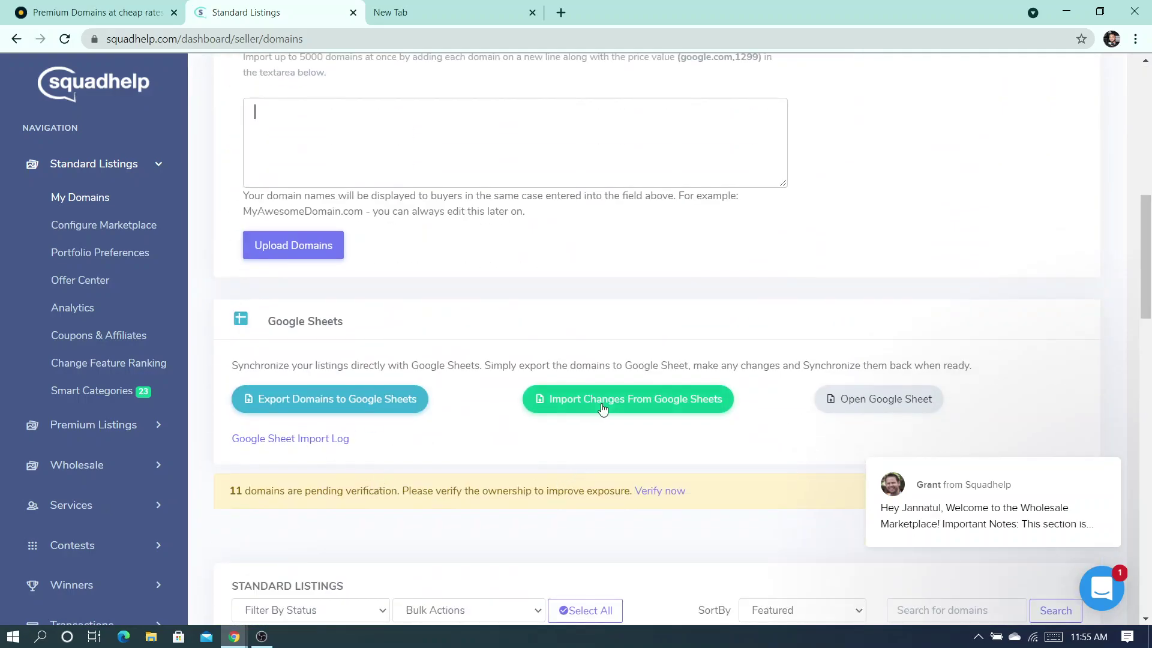
pyautogui.click(912, 406)
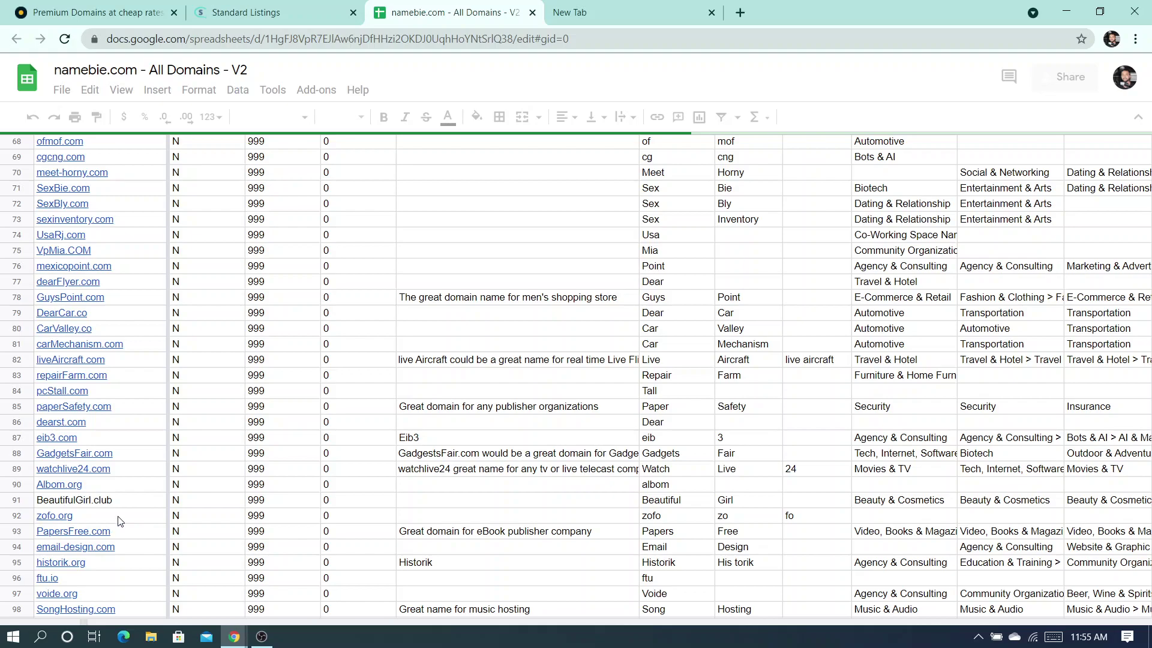
pyautogui.click(103, 4)
pyautogui.click(240, 9)
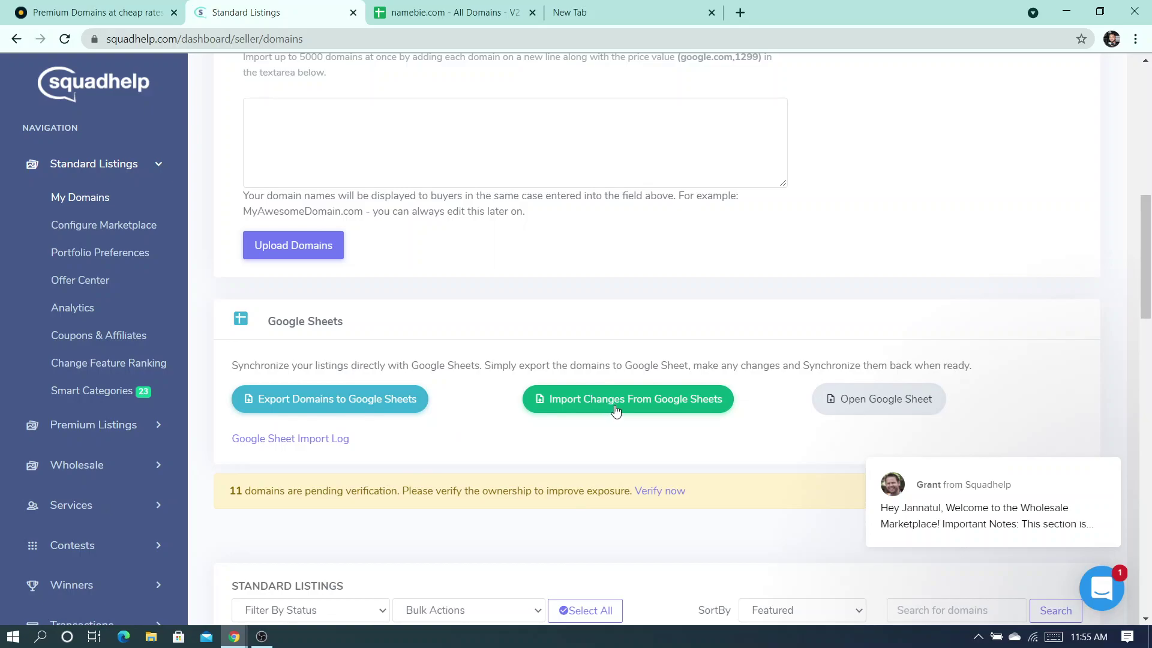
pyautogui.click(454, 11)
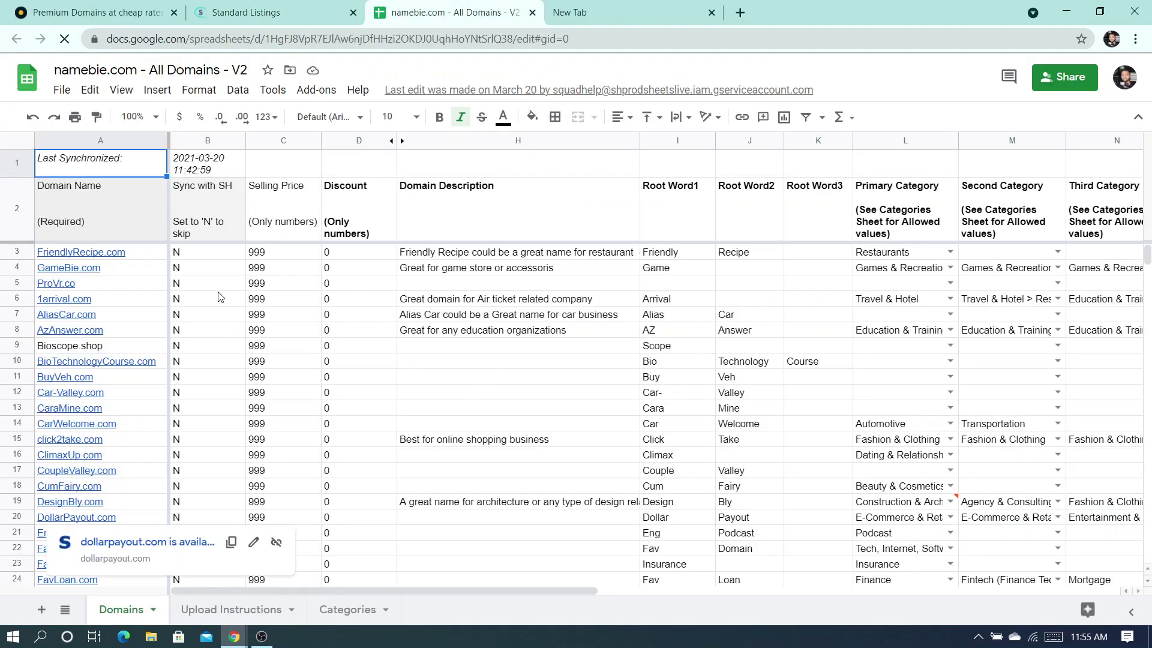
# Examine the sheet's price, domain name and category columns, and revisit Squadhelp's Google Sheets options and the live Namebie home page.
pyautogui.click(269, 286)
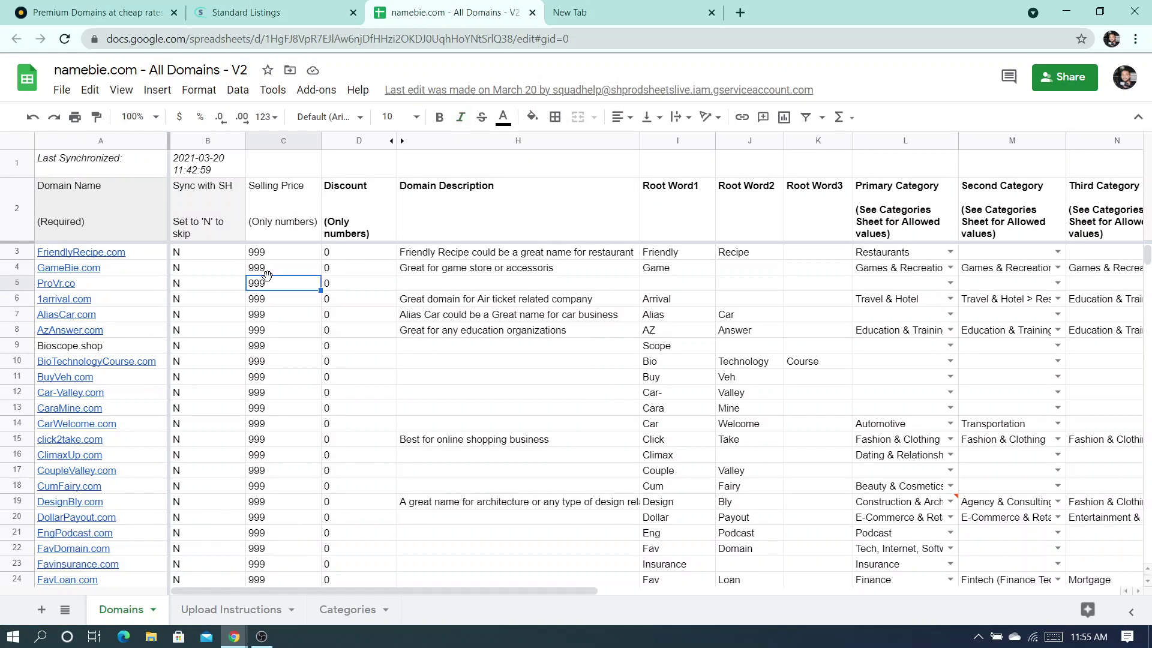
pyautogui.click(109, 300)
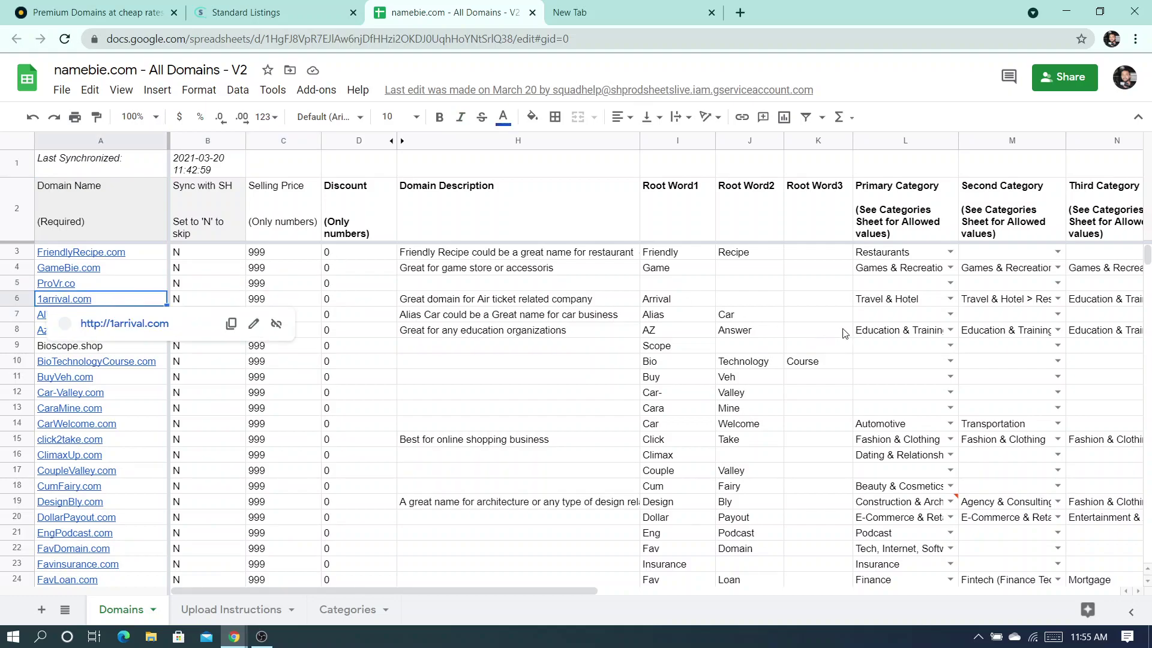
pyautogui.click(703, 377)
pyautogui.click(1043, 301)
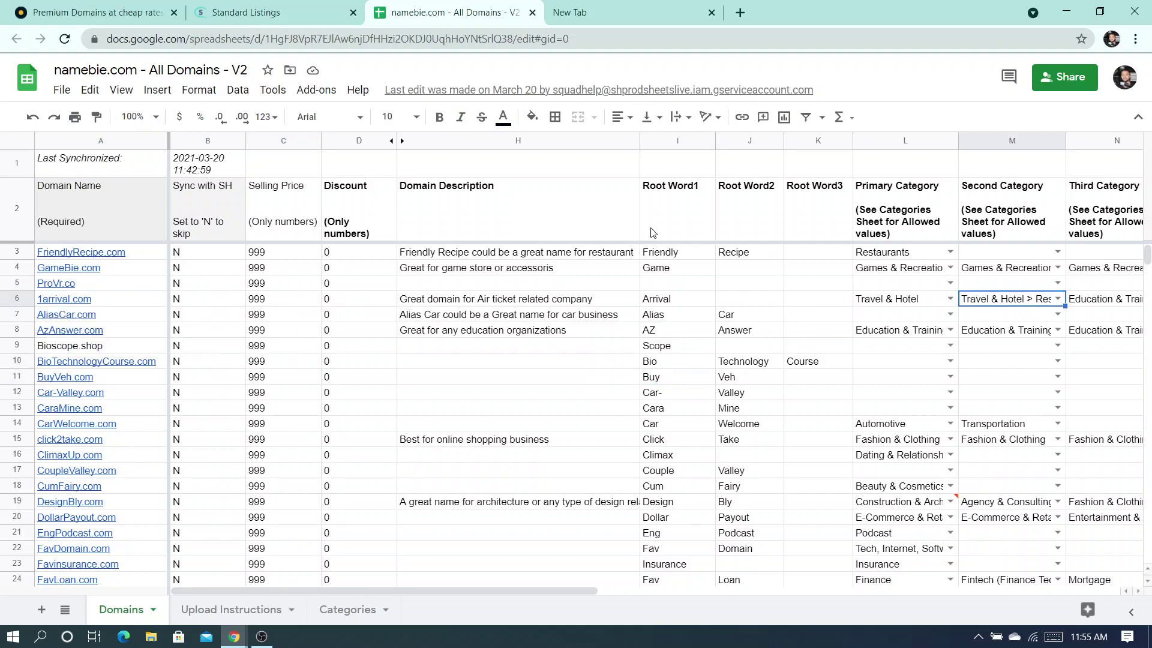
pyautogui.click(265, 8)
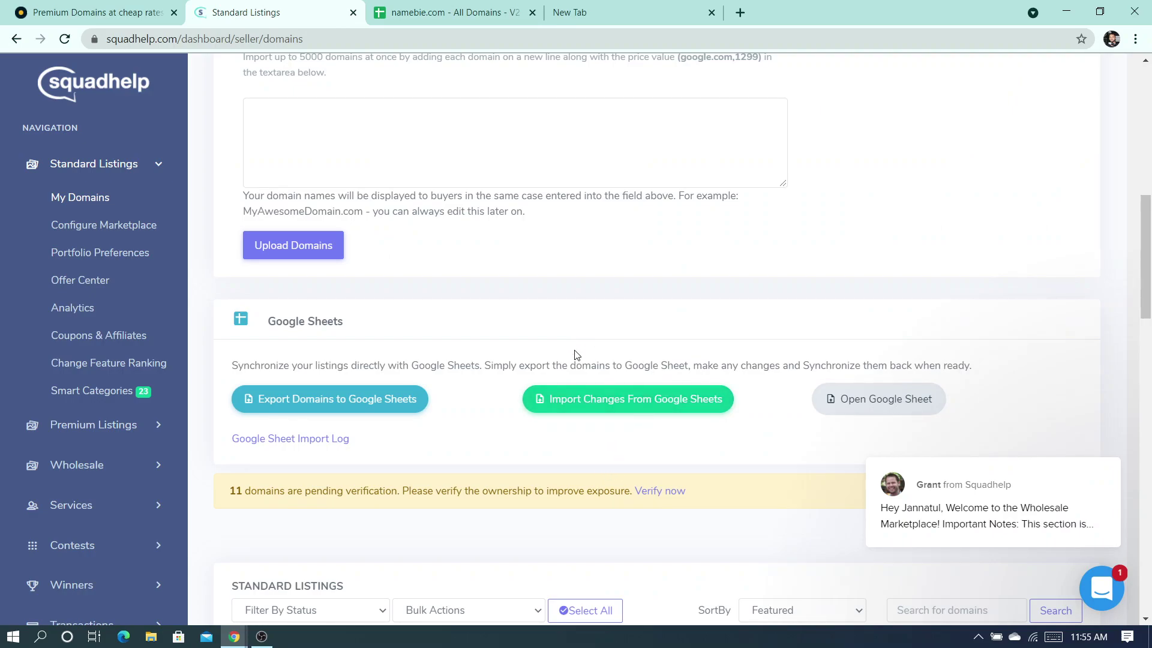
pyautogui.click(132, 8)
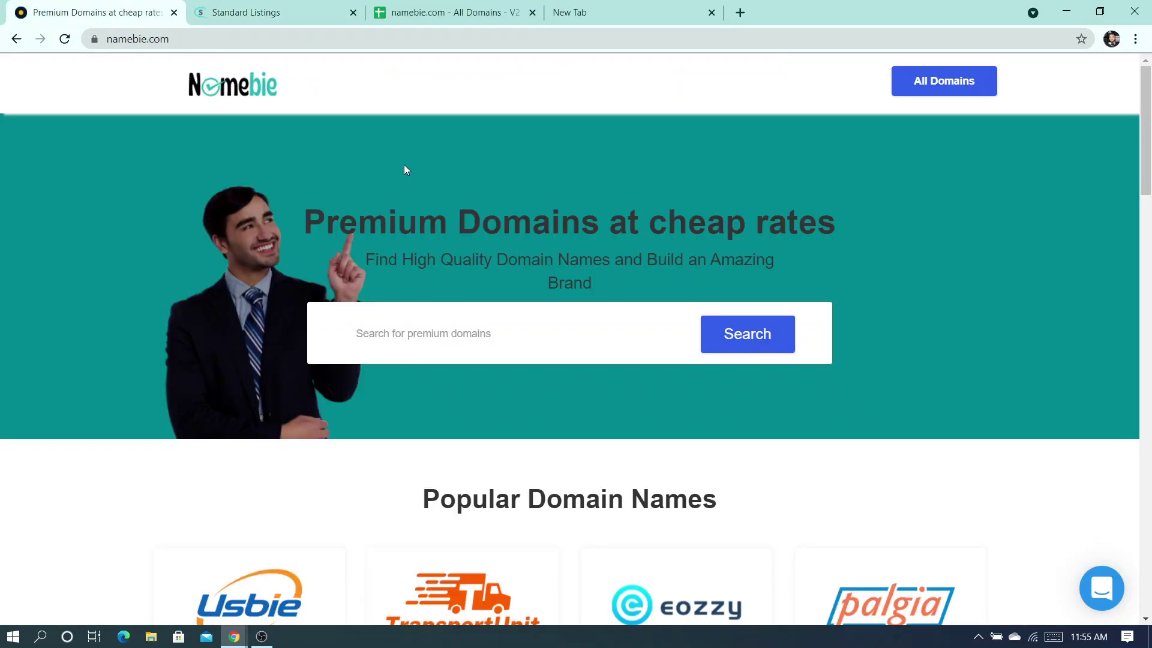
# Examine the empty rows below the last listed domain in the Domains sheet, and return to the live Namebie home page.
pyautogui.click(464, 8)
pyautogui.scroll(-20, 154, 491)
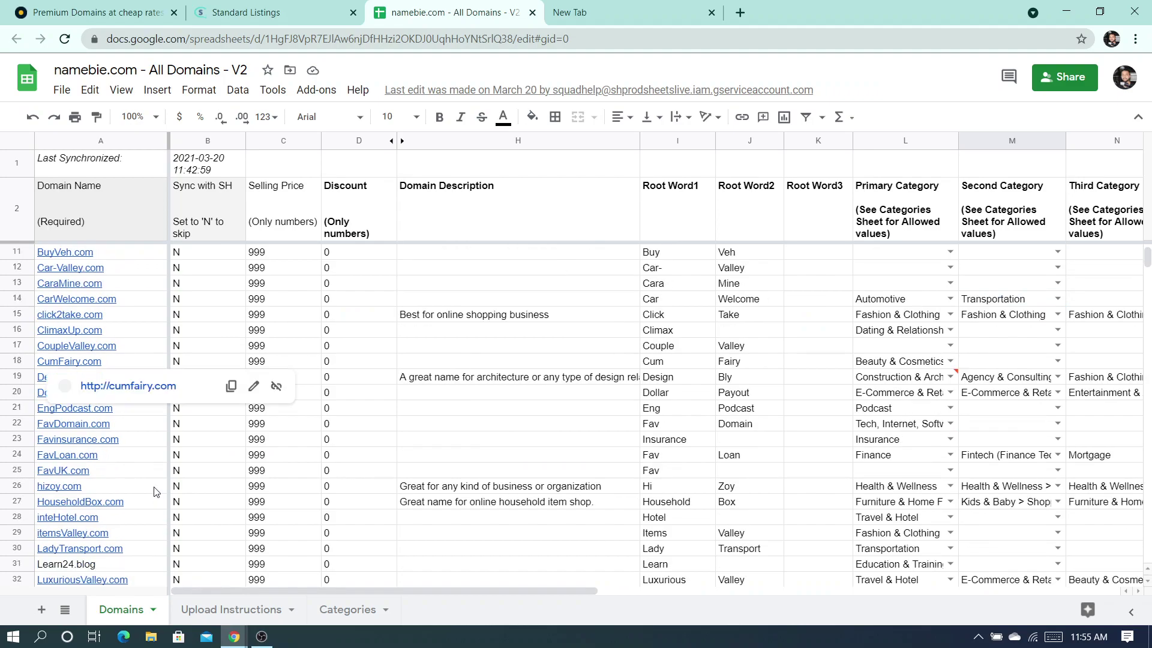
pyautogui.scroll(-10, 116, 419)
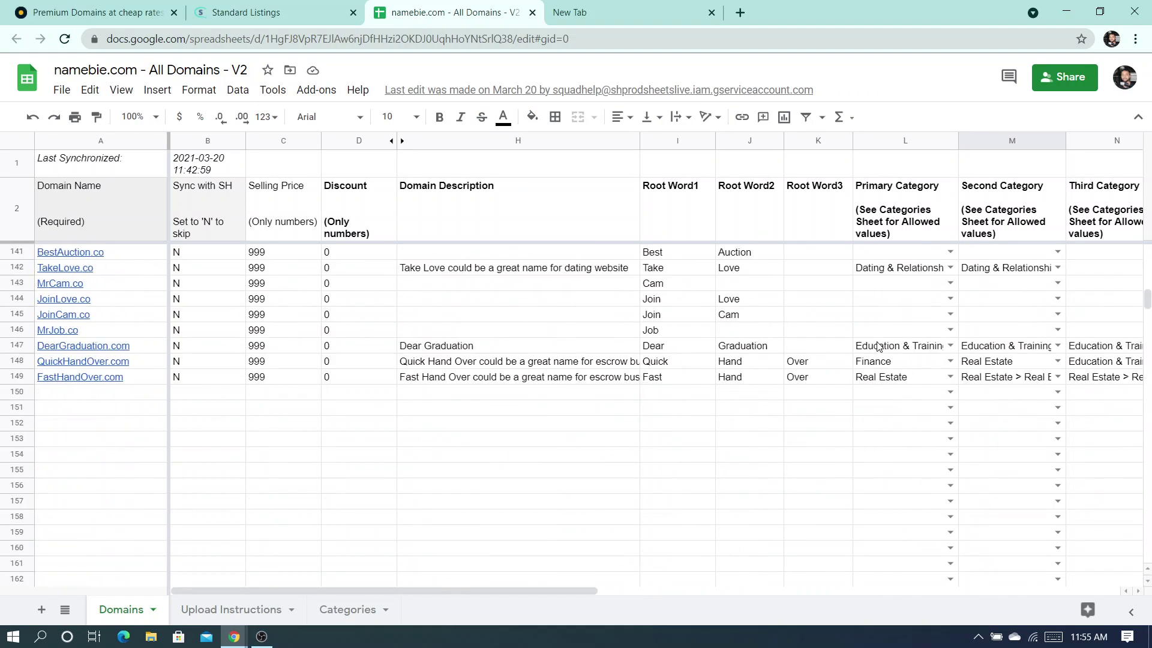
pyautogui.doubleClick(100, 395)
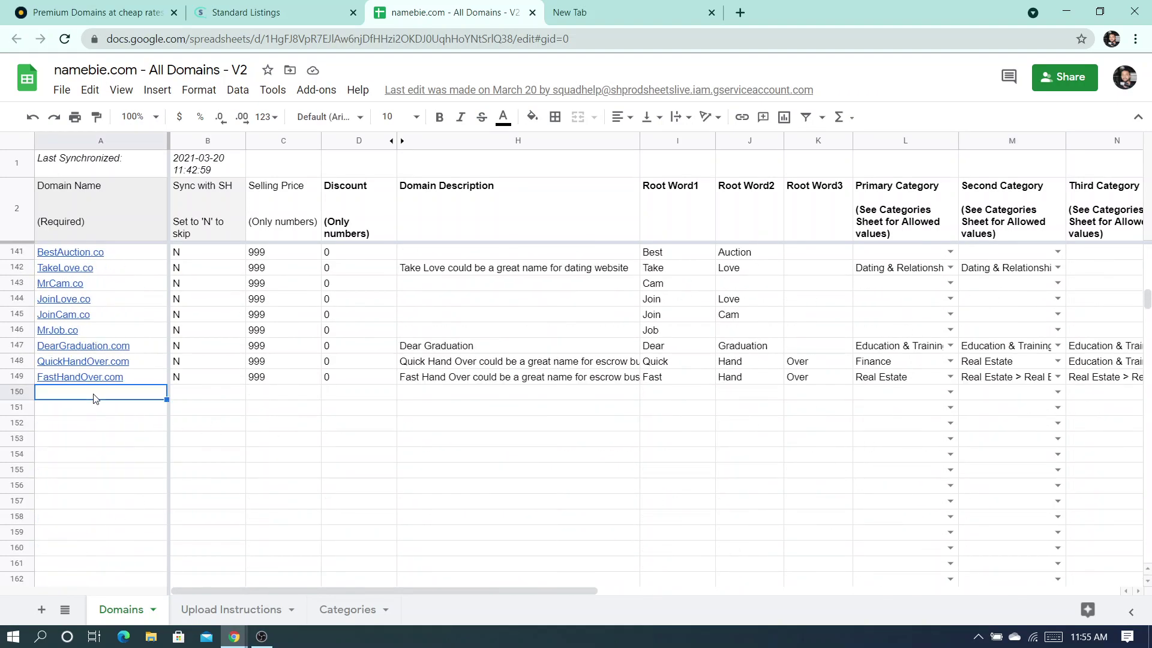
pyautogui.click(262, 394)
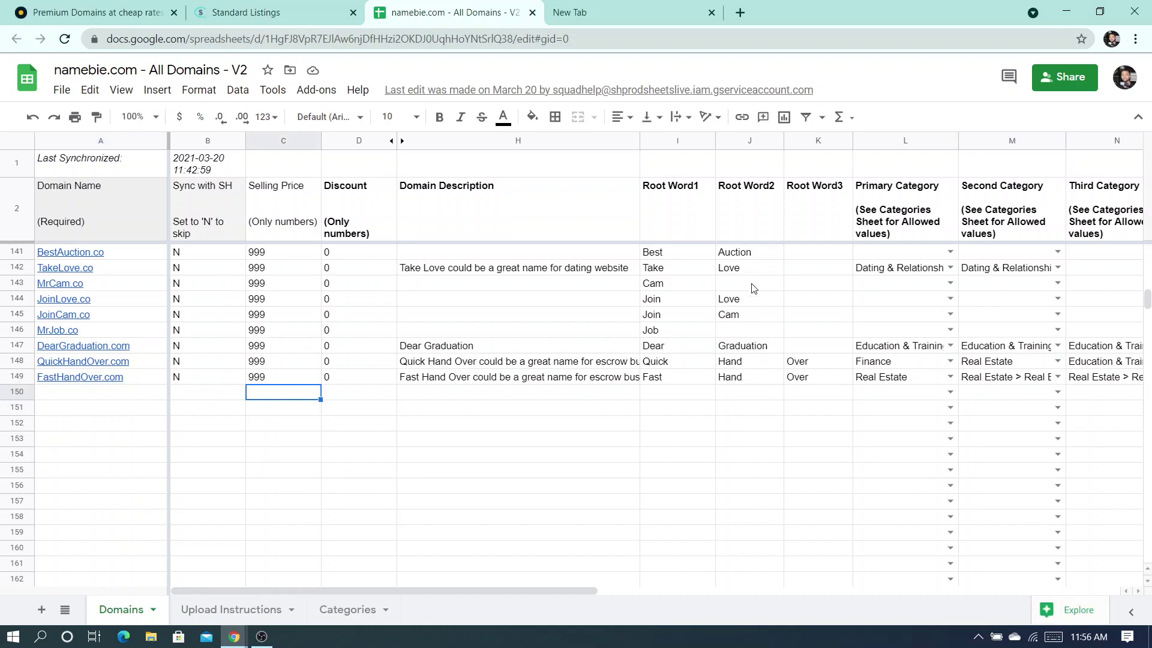
pyautogui.click(525, 408)
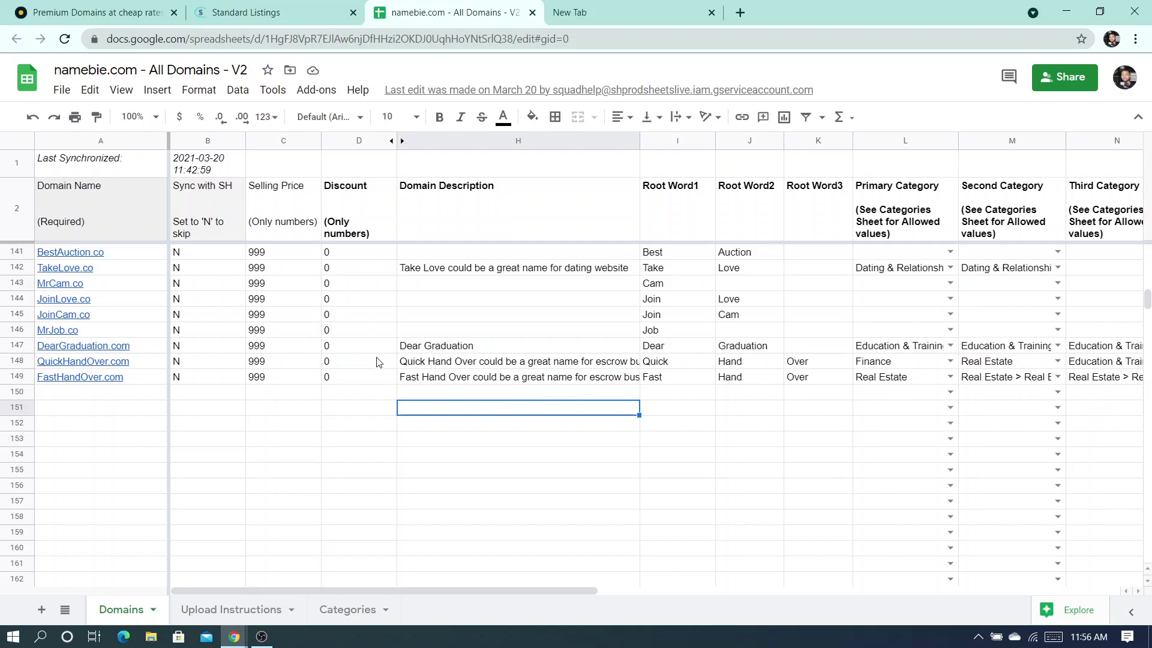
pyautogui.click(105, 4)
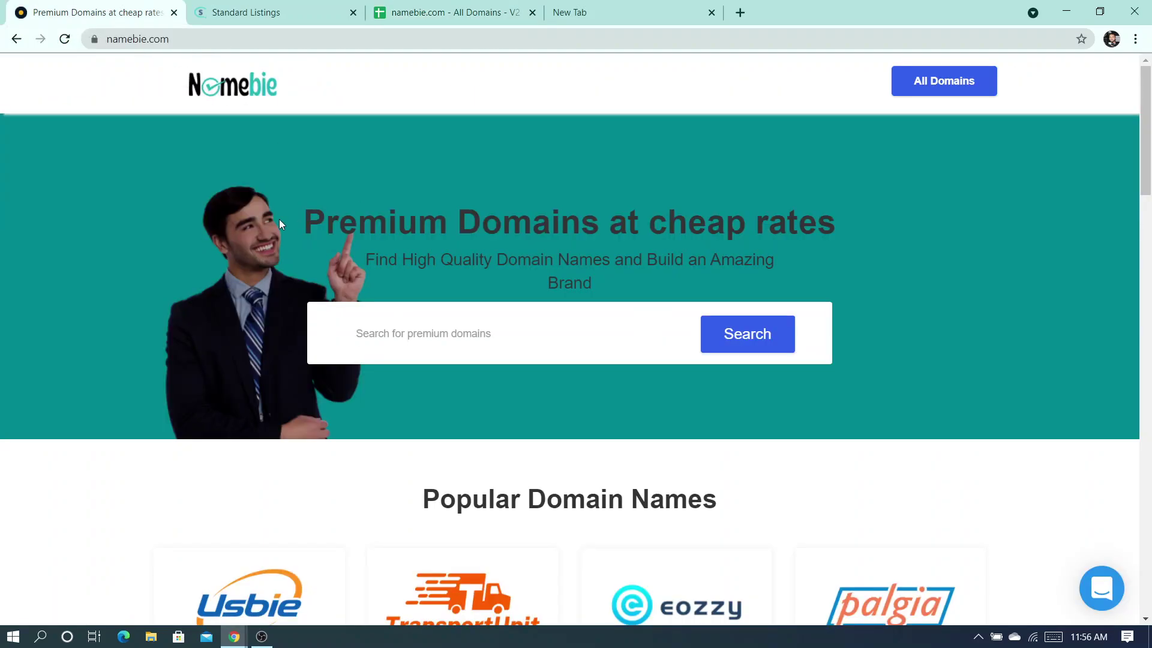